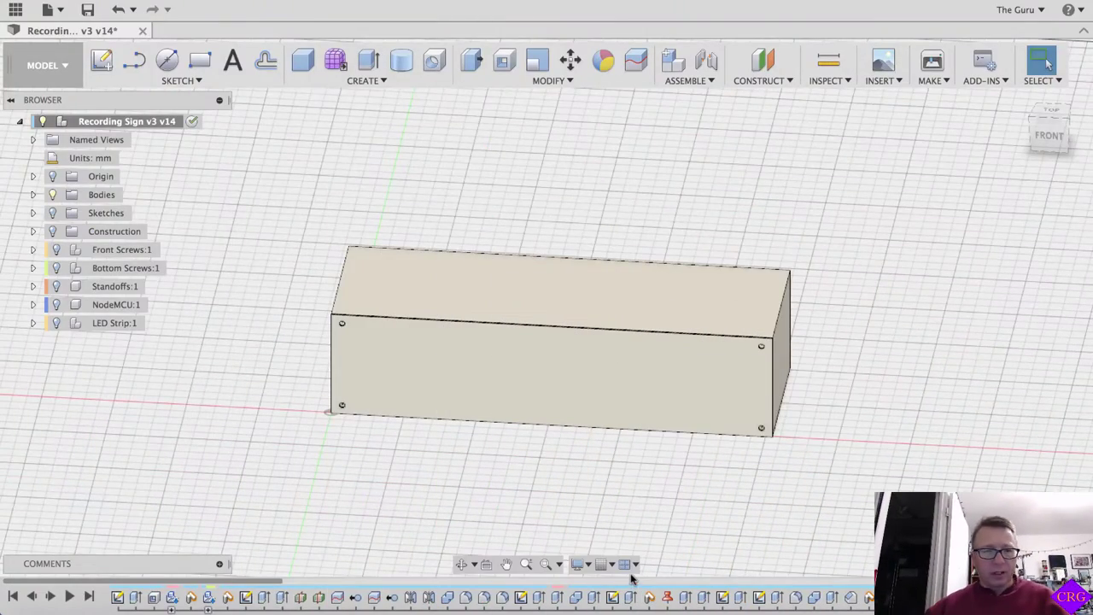
scroll(444, 348, down, 1)
scroll(446, 357, up, 2)
shift+middle_drag(427, 486, 406, 422)
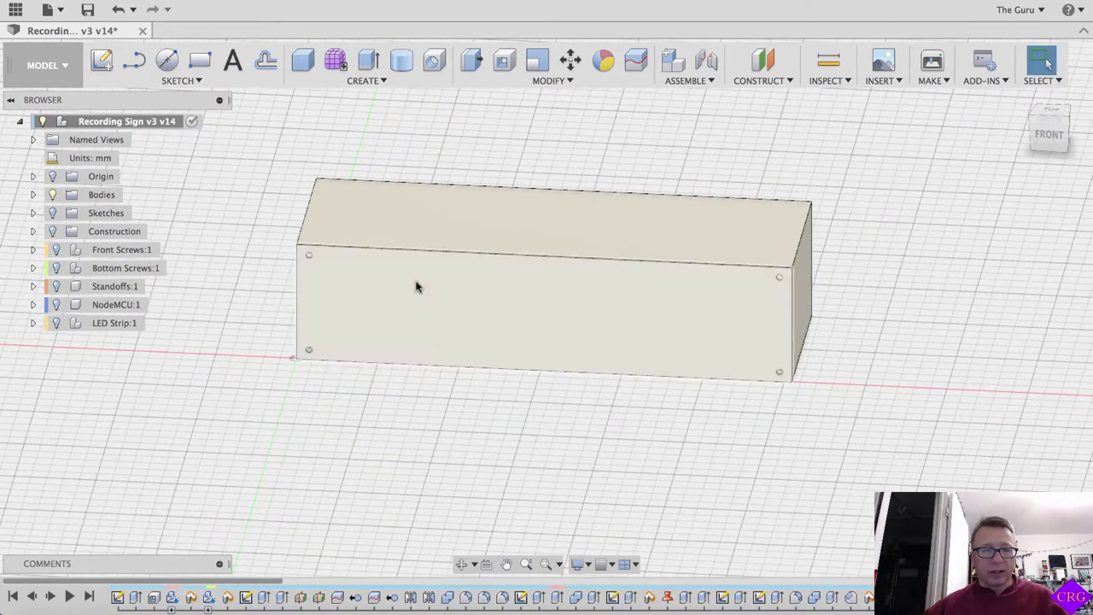
scroll(414, 286, up, 2)
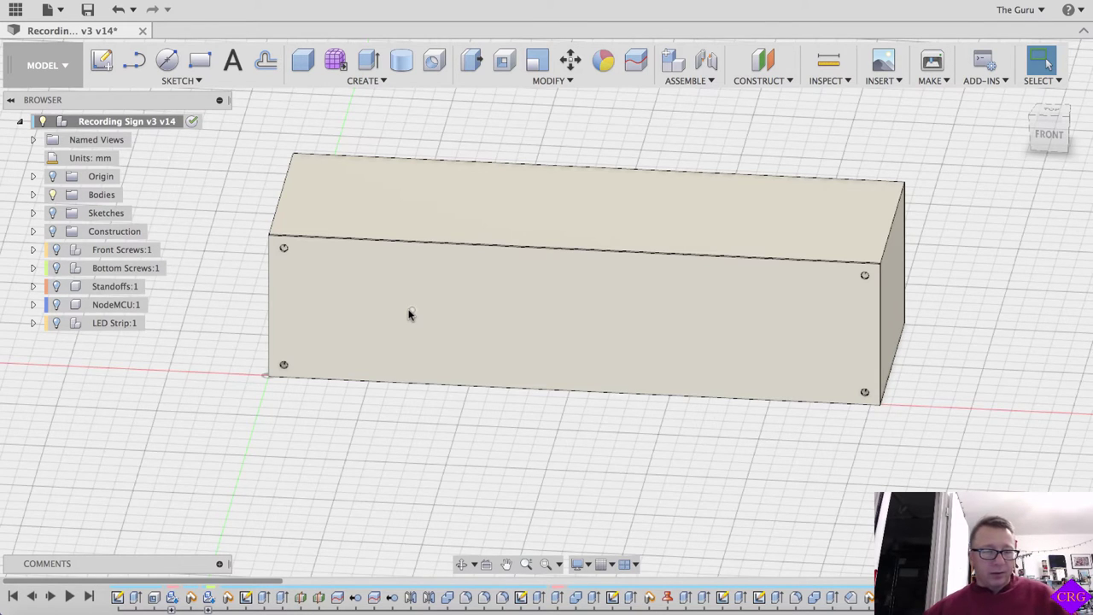
scroll(468, 486, down, 1)
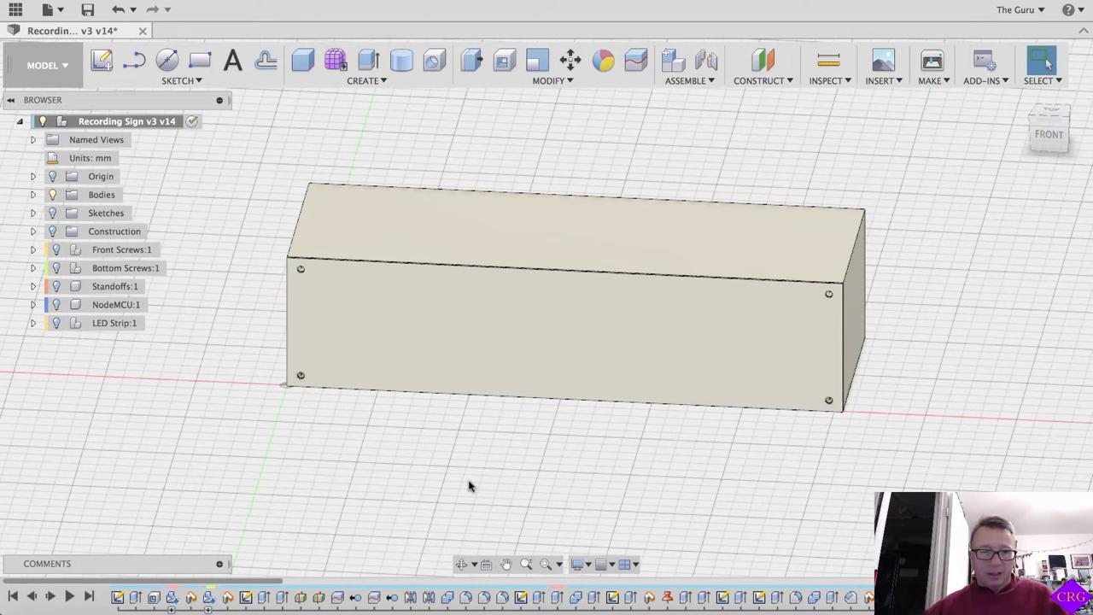
scroll(474, 480, up, 1)
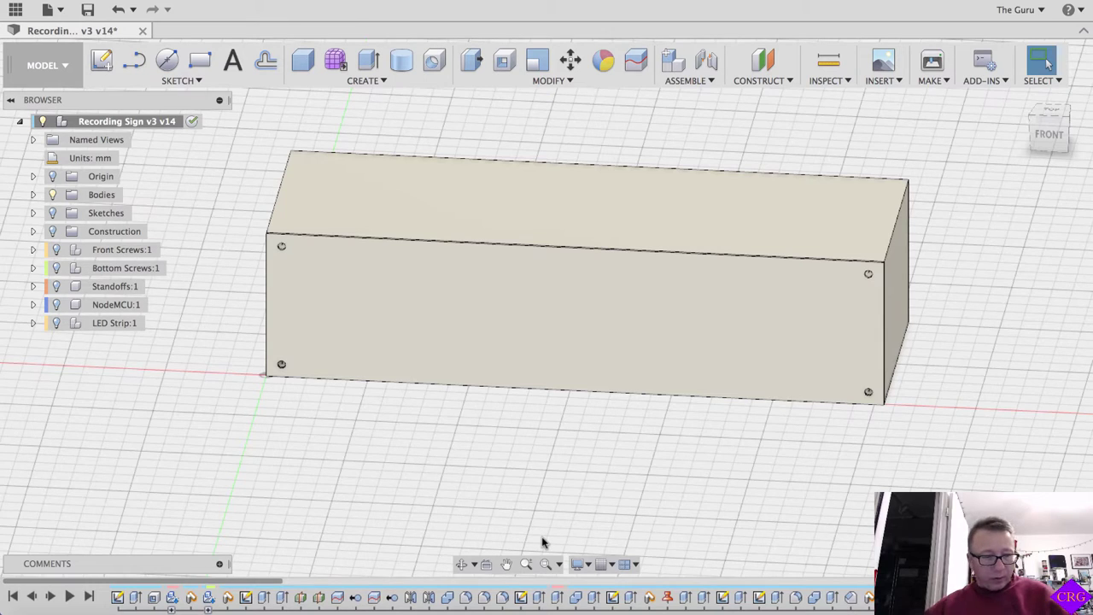
- List the design's bodies and hide the Front body, leaving only the Main Body visible
click(33, 195)
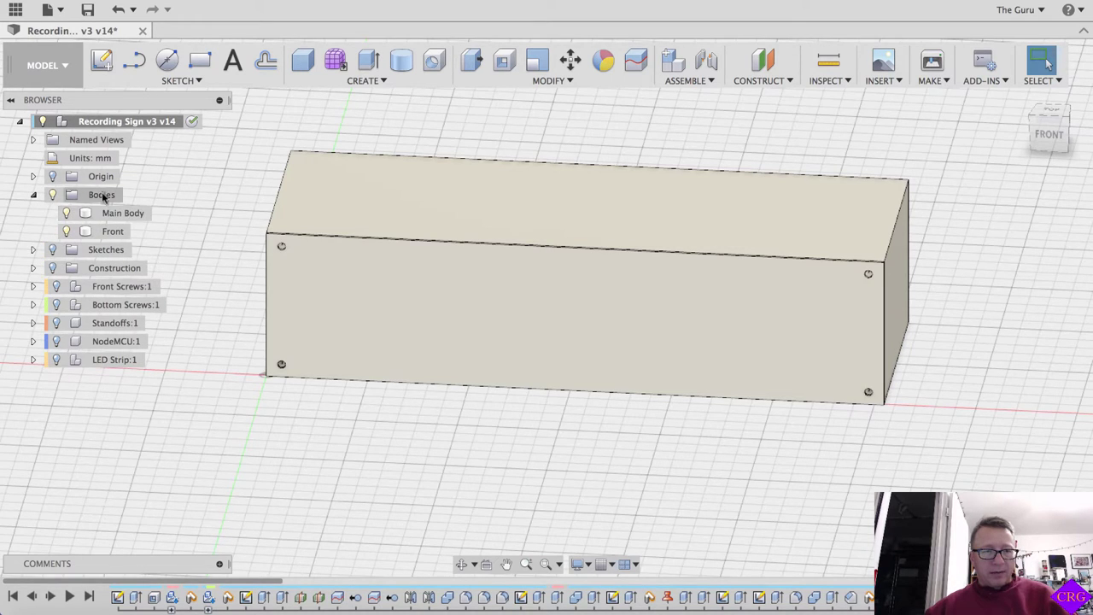
click(70, 218)
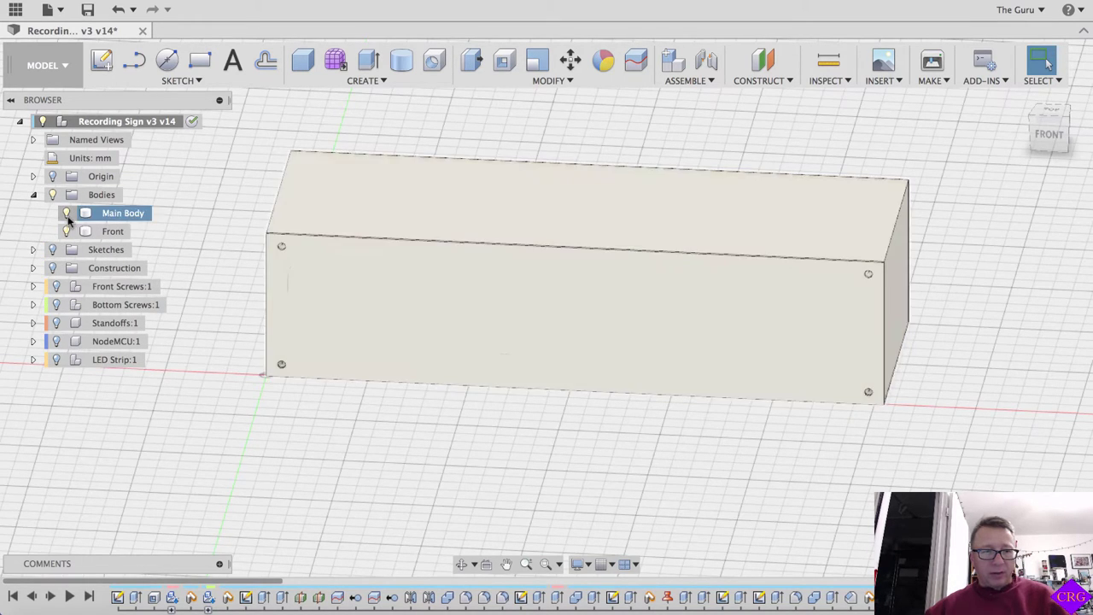
click(67, 215)
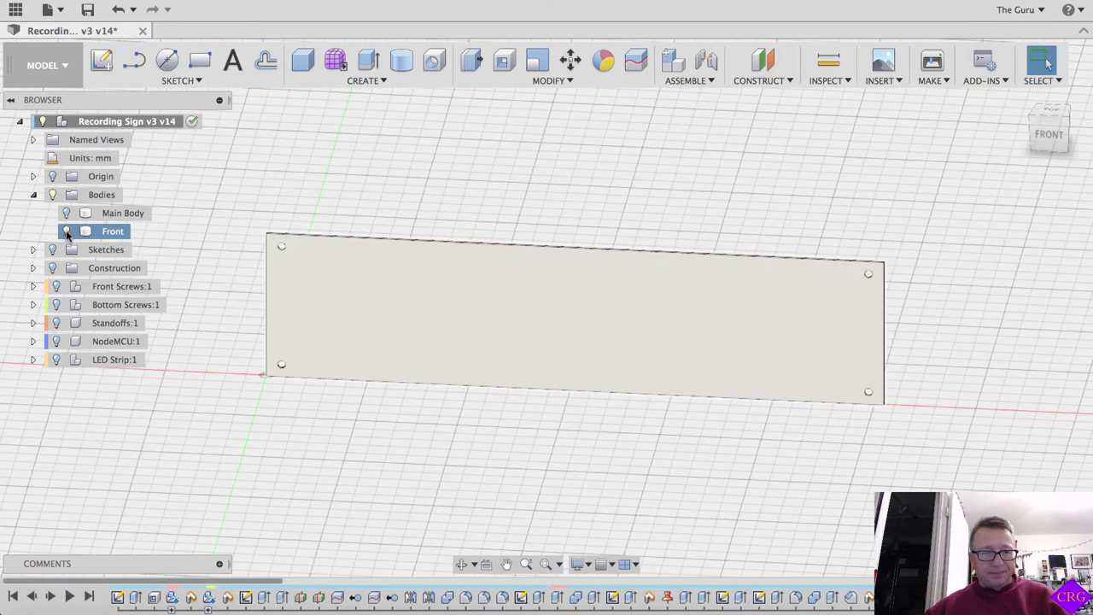
click(66, 231)
click(67, 213)
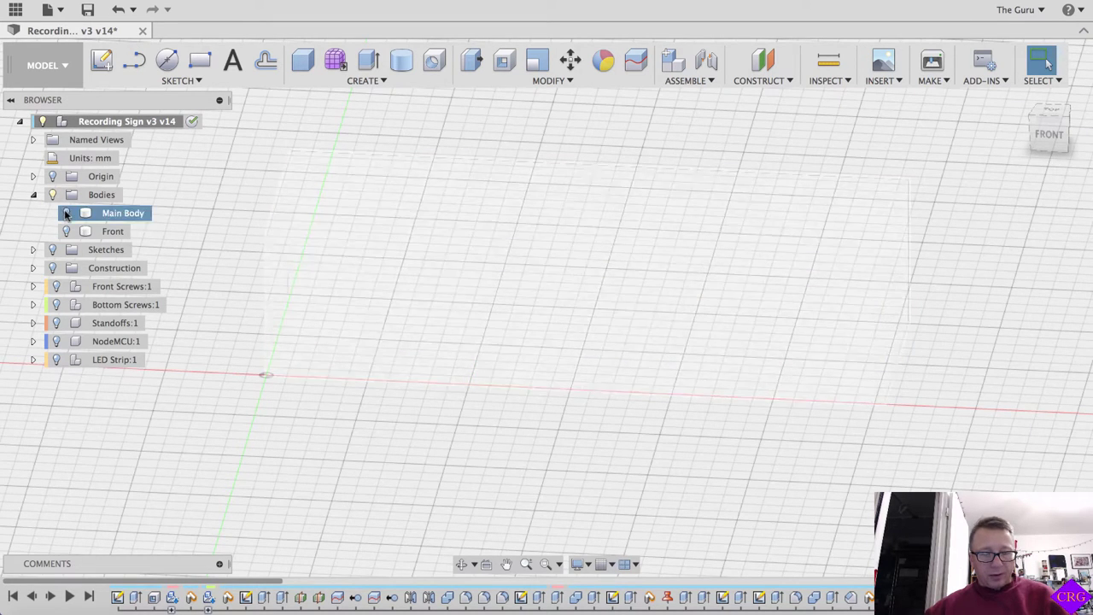
scroll(594, 416, up, 2)
scroll(593, 416, down, 1)
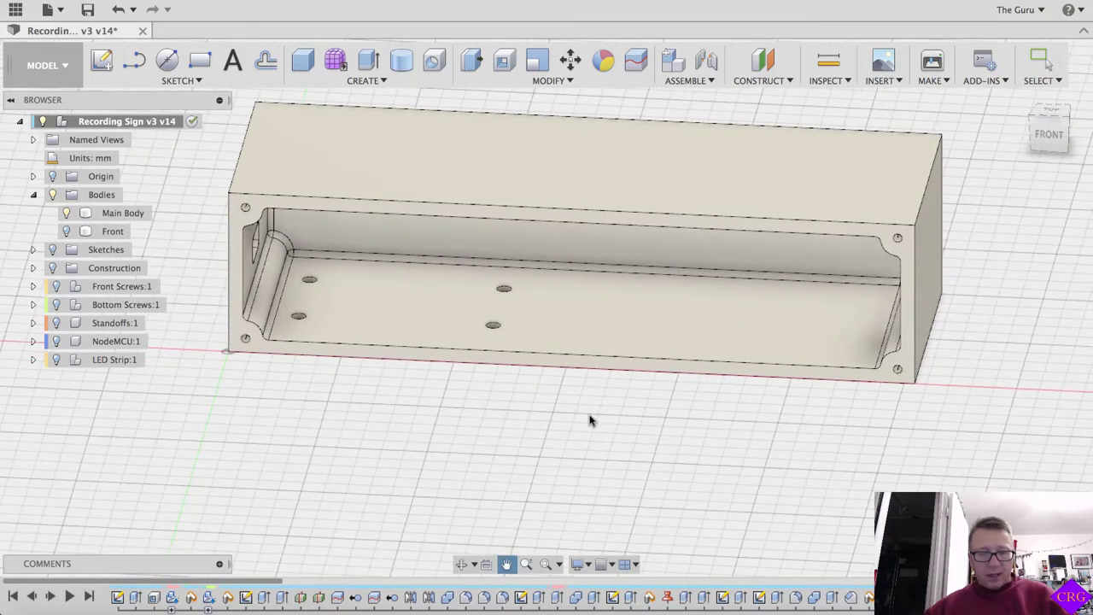
- Inspect the inside of the Main Body from above and below, including its corners, floor holes and side opening
mouse_move(587, 410)
shift+middle_down()
mouse_move(586, 378)
mouse_move(552, 389)
mouse_move(538, 368)
mouse_move(583, 400)
shift+middle_up()
click(453, 248)
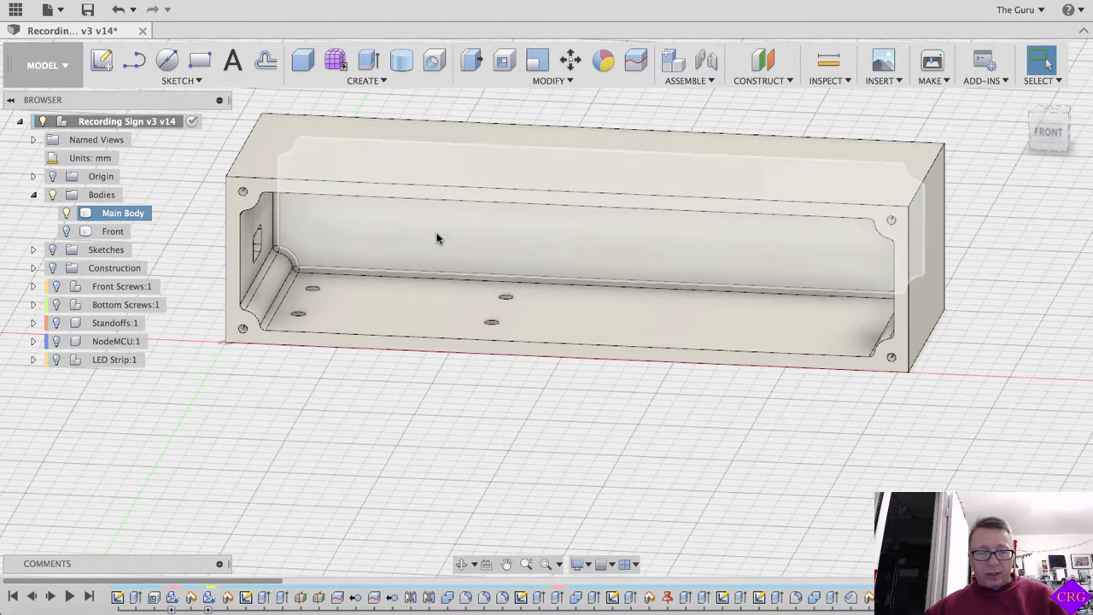
shift+middle_drag(295, 324, 271, 163)
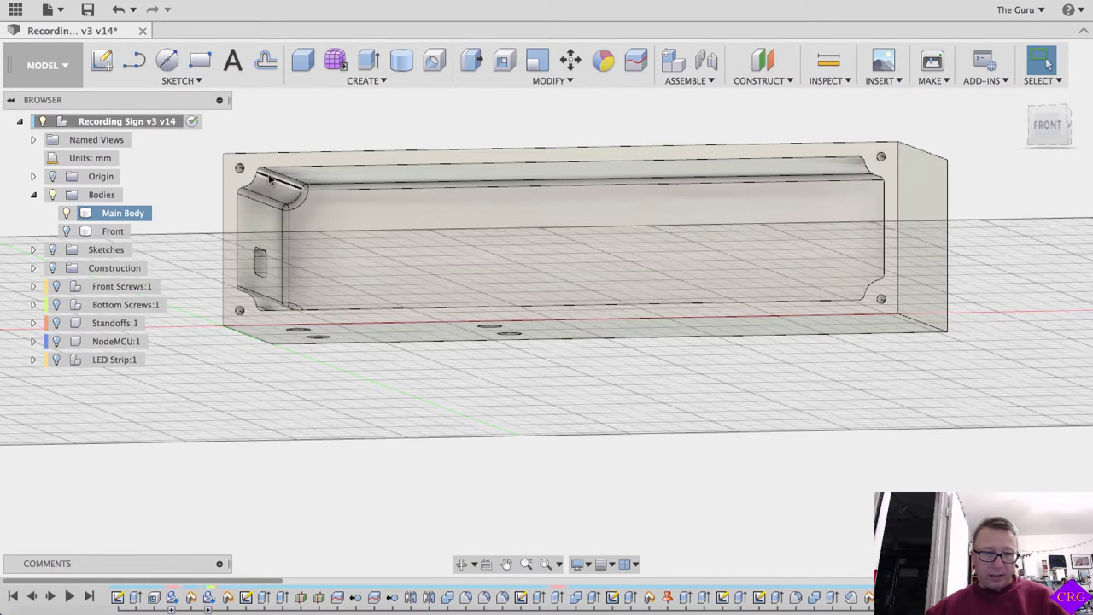
shift+middle_drag(400, 266, 214, 162)
shift+middle_drag(756, 212, 551, 317)
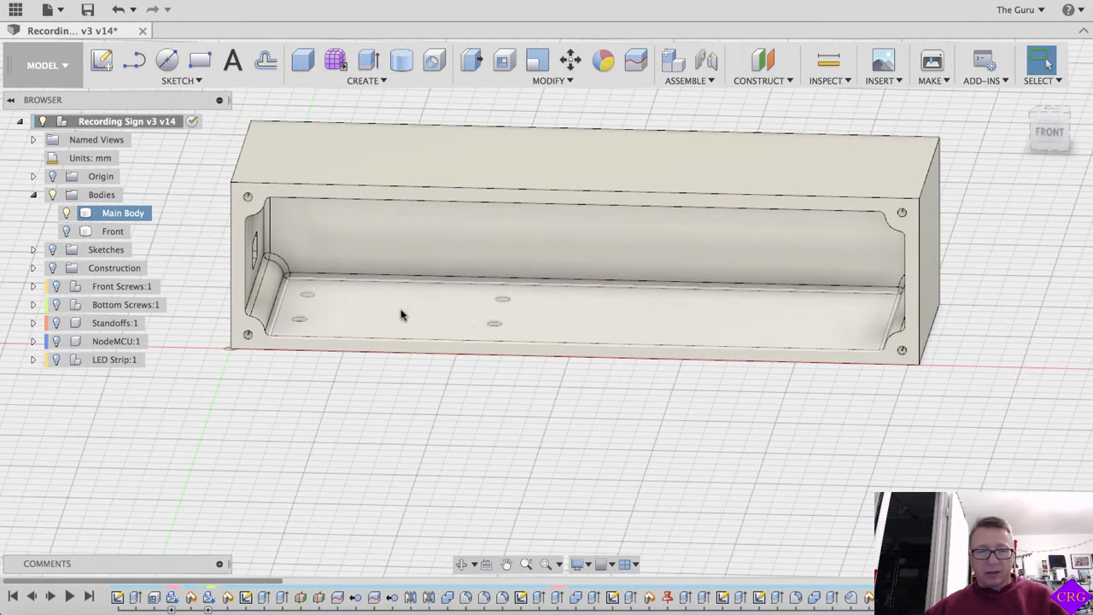
shift+middle_drag(429, 298, 407, 324)
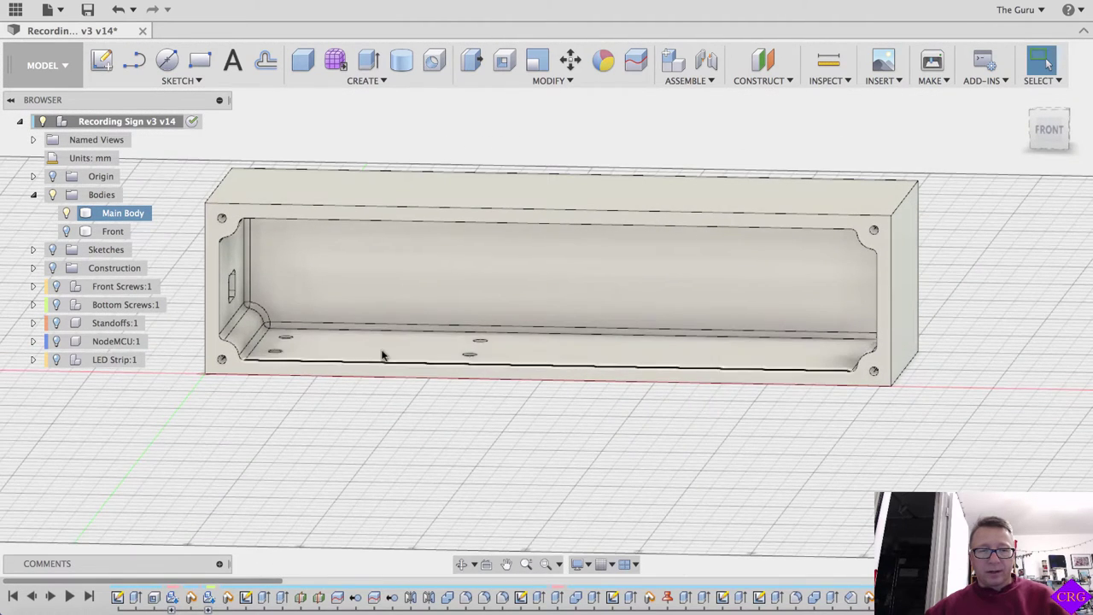
shift+middle_drag(400, 346, 371, 332)
- Show the Front body on the enclosure, and hide the Main Body to leave the panel alone
click(66, 234)
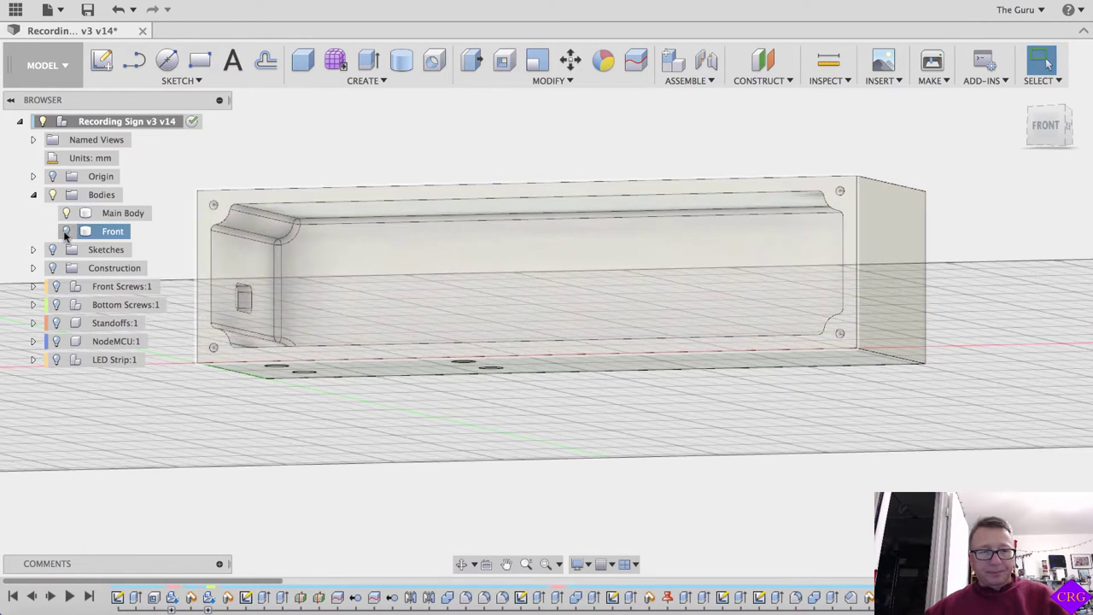
shift+middle_drag(654, 385, 655, 395)
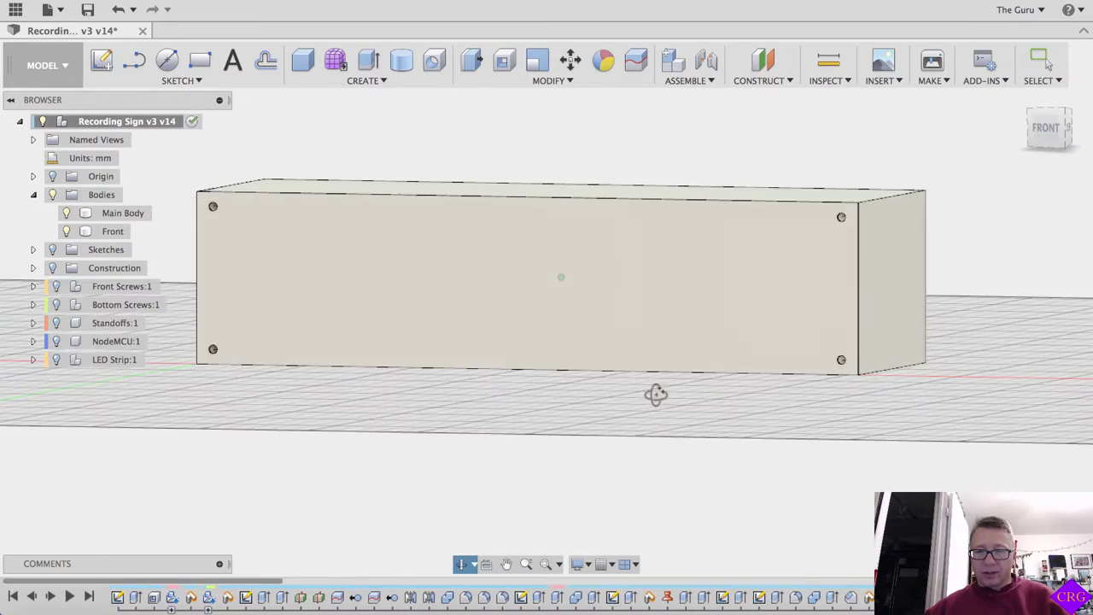
shift+middle_drag(839, 336, 583, 308)
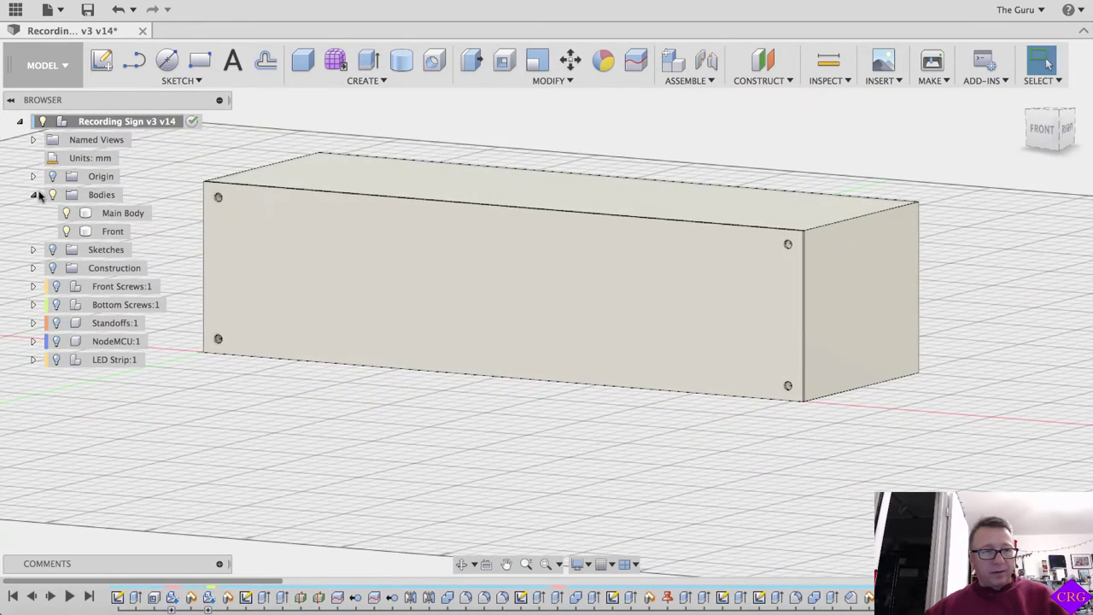
click(66, 213)
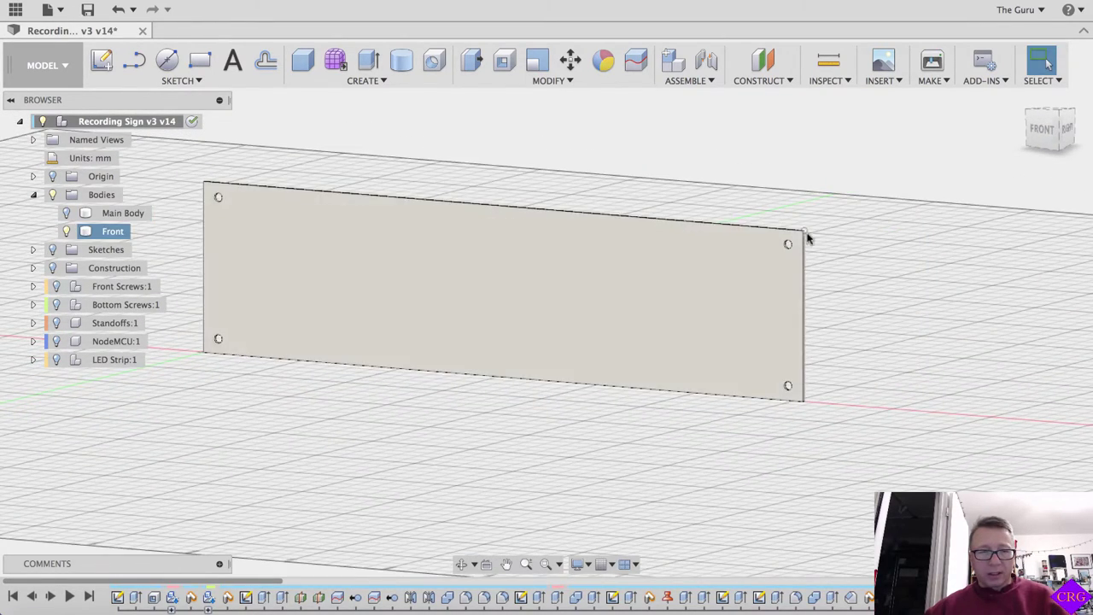
- Examine the back of the front panel, its raised rim and the depth of the RECORDING letters from the side
shift+middle_drag(807, 239, 648, 259)
key(Escape)
click(318, 263)
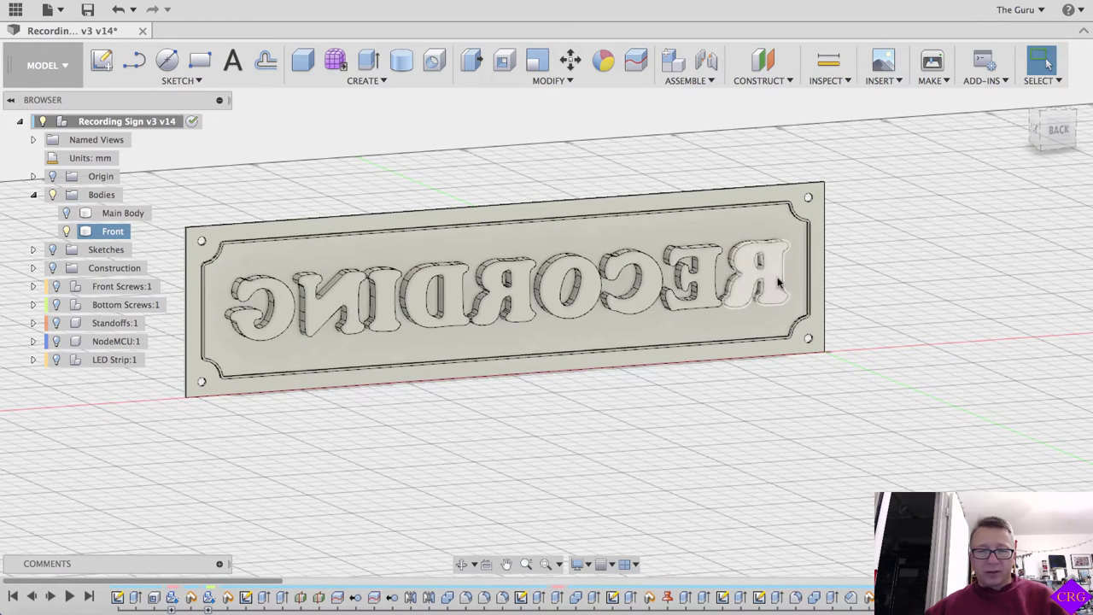
shift+middle_drag(293, 296, 380, 286)
key(Escape)
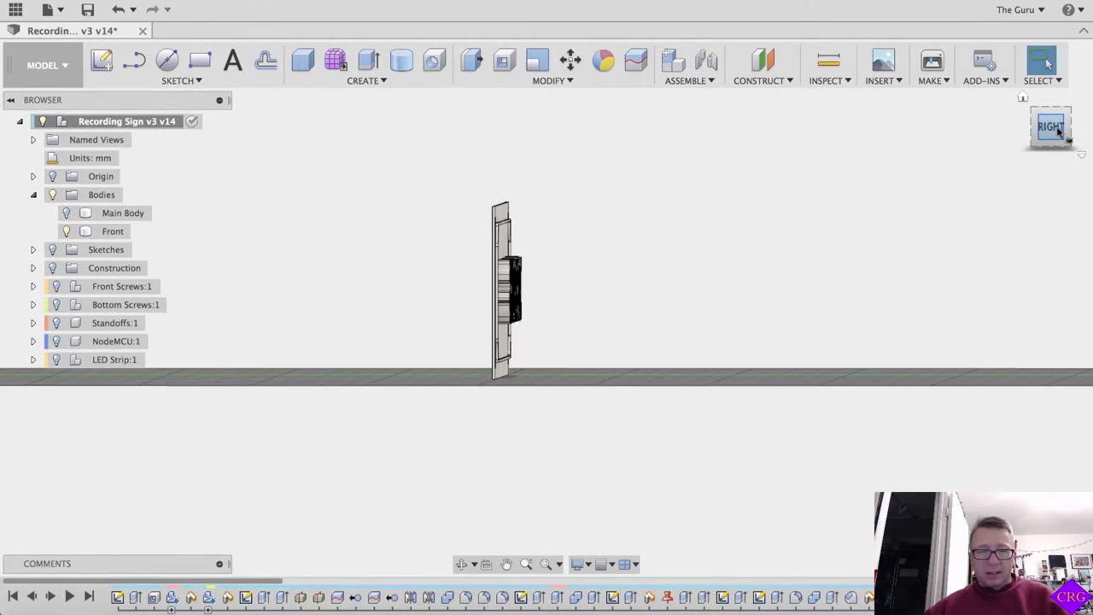
click(1059, 130)
scroll(513, 268, up, 5)
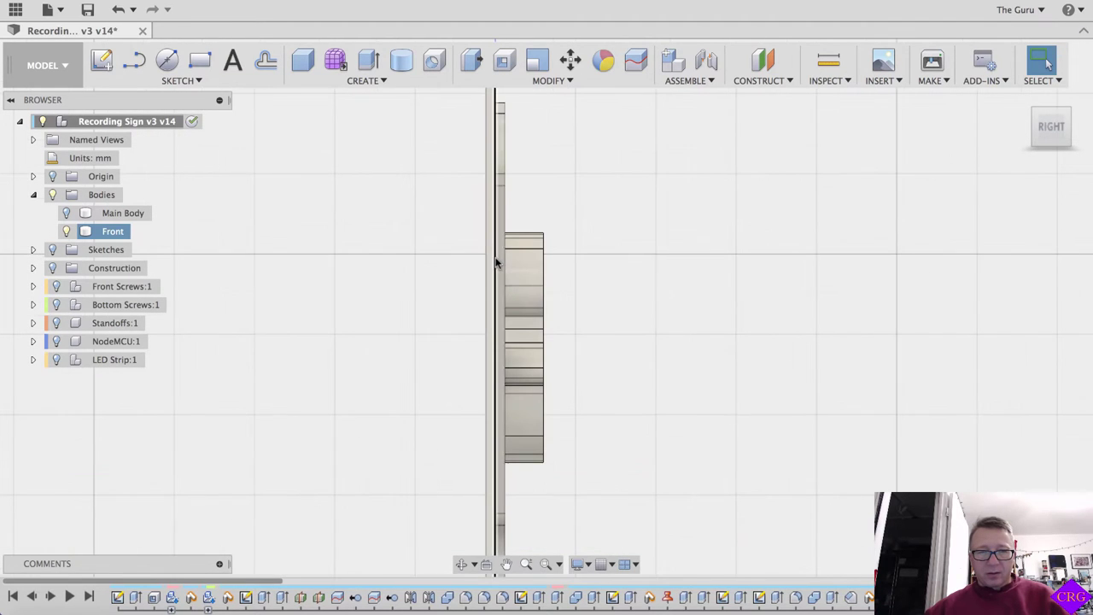
shift+middle_drag(617, 178, 608, 179)
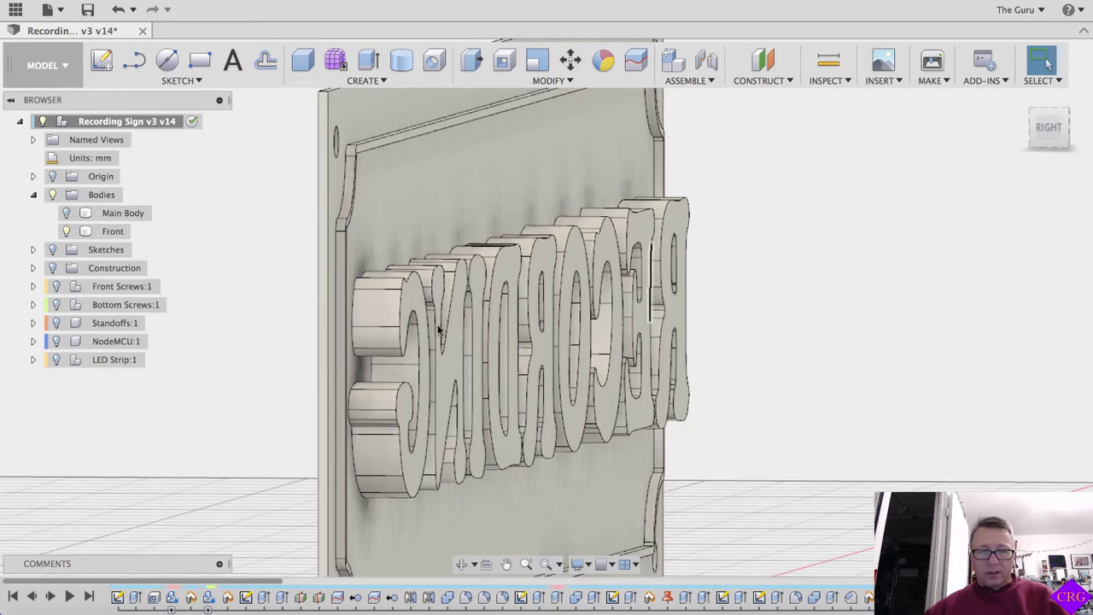
shift+middle_drag(285, 201, 100, 247)
- Hide the Front body, show the Main Body again and display the LED Strip component inside it
click(67, 232)
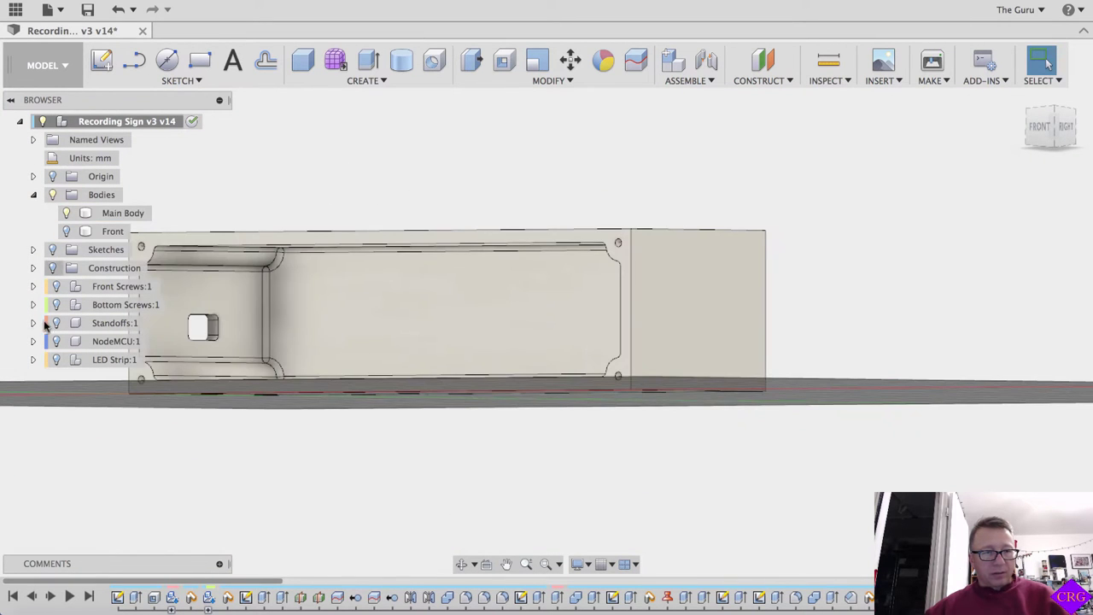
middle_drag(329, 234, 537, 205)
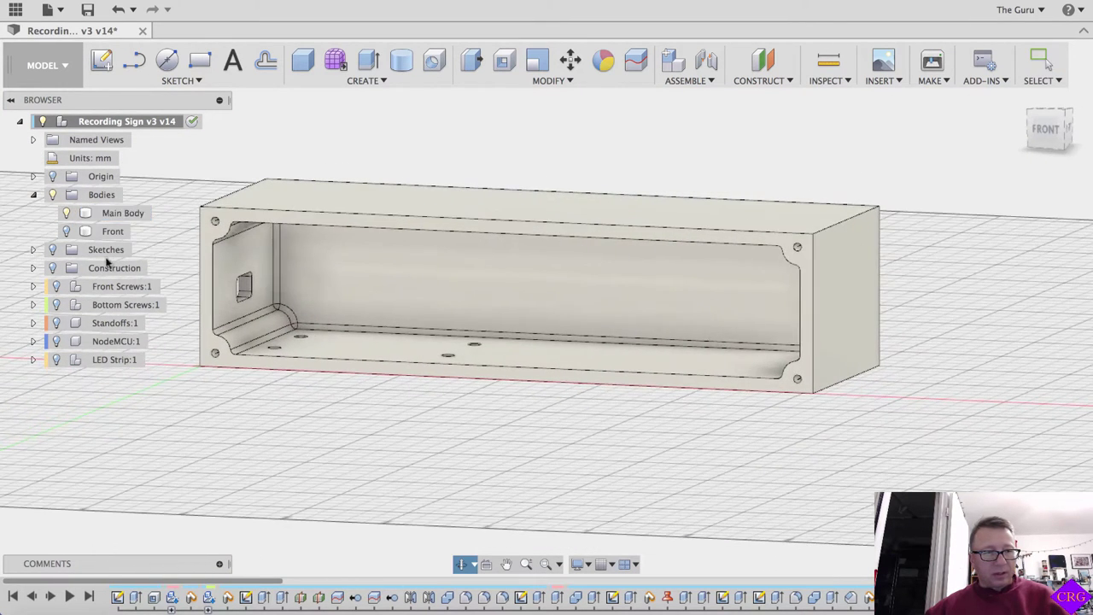
click(57, 360)
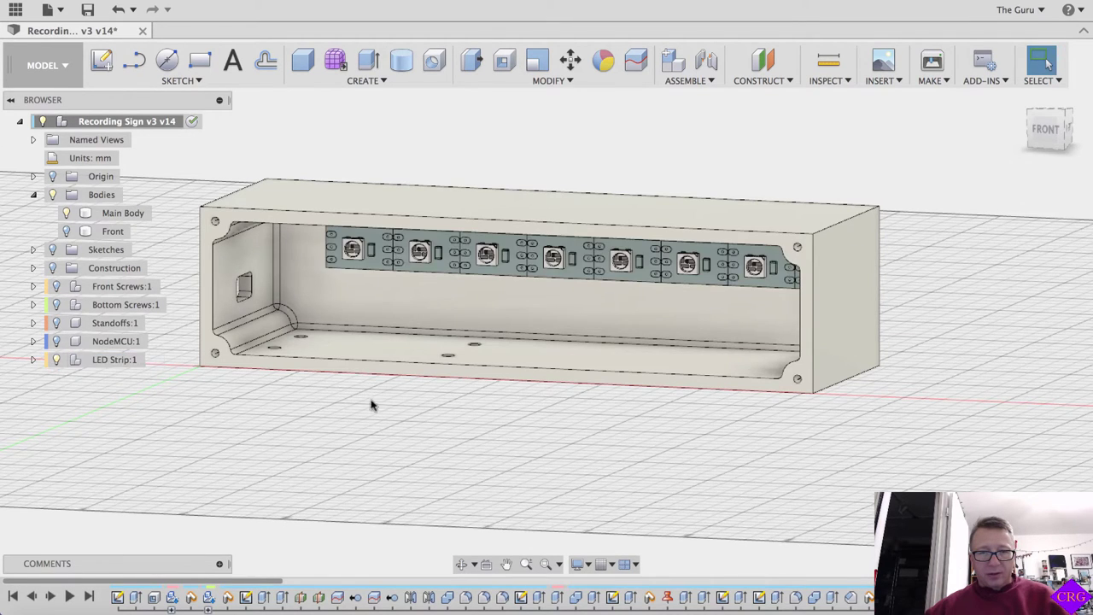
shift+middle_drag(402, 407, 485, 393)
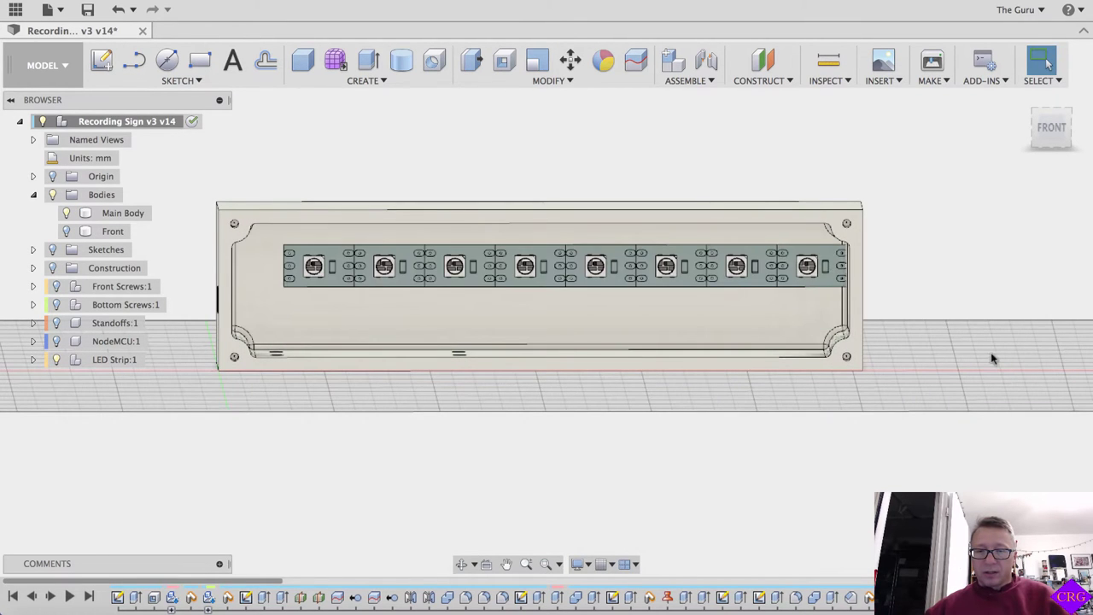
mouse_move(997, 353)
shift+middle_down()
mouse_move(990, 345)
mouse_move(1003, 344)
shift+middle_up()
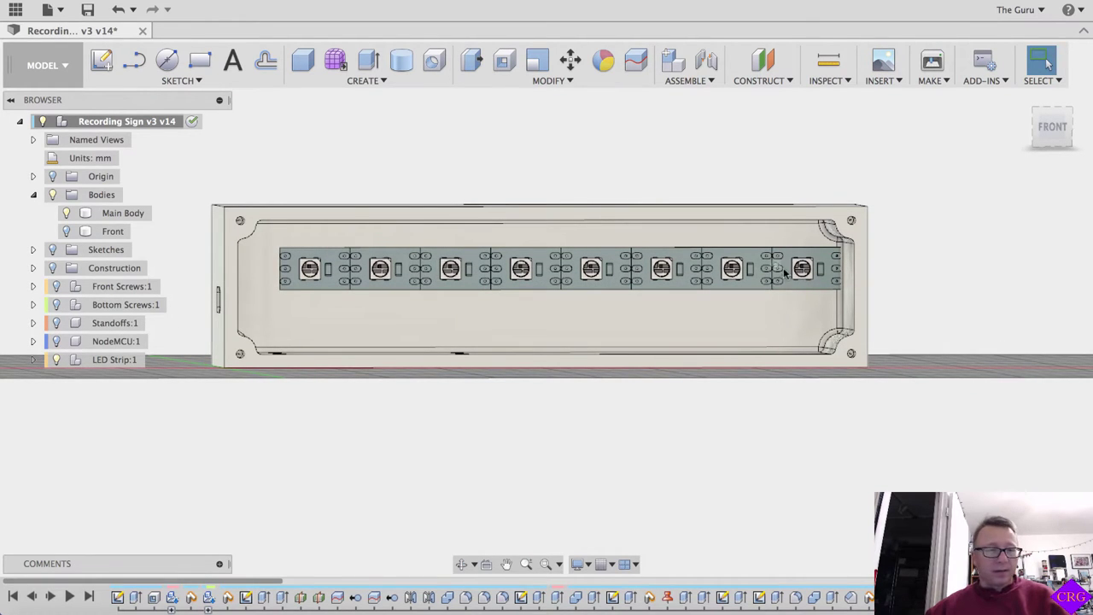
- Show the NodeMCU and Standoffs components and check the board's alignment with the enclosure's side opening
click(56, 341)
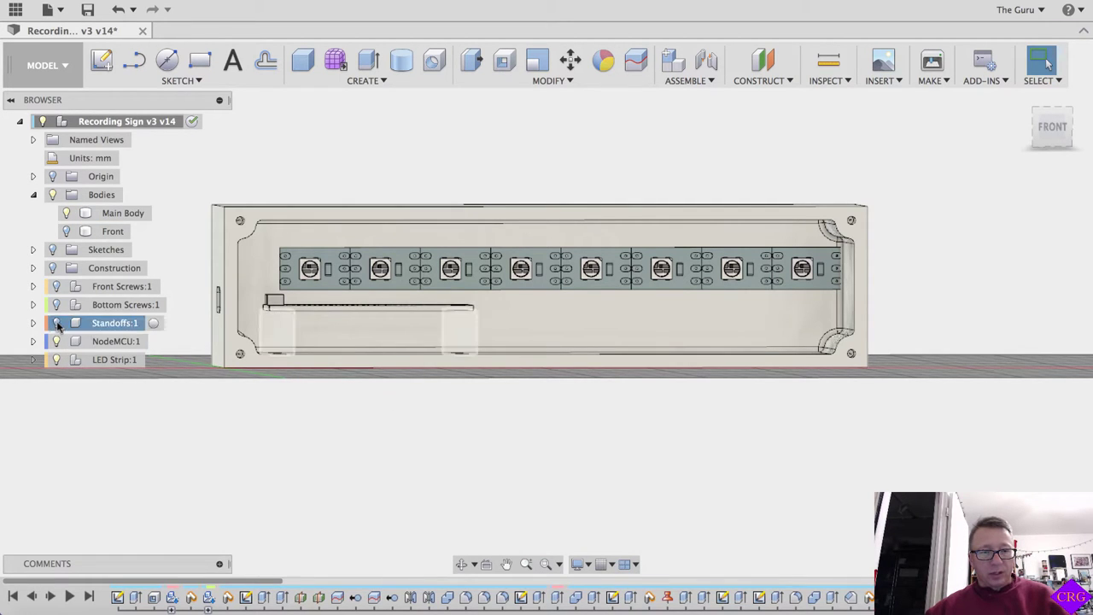
shift+middle_drag(461, 419, 558, 330)
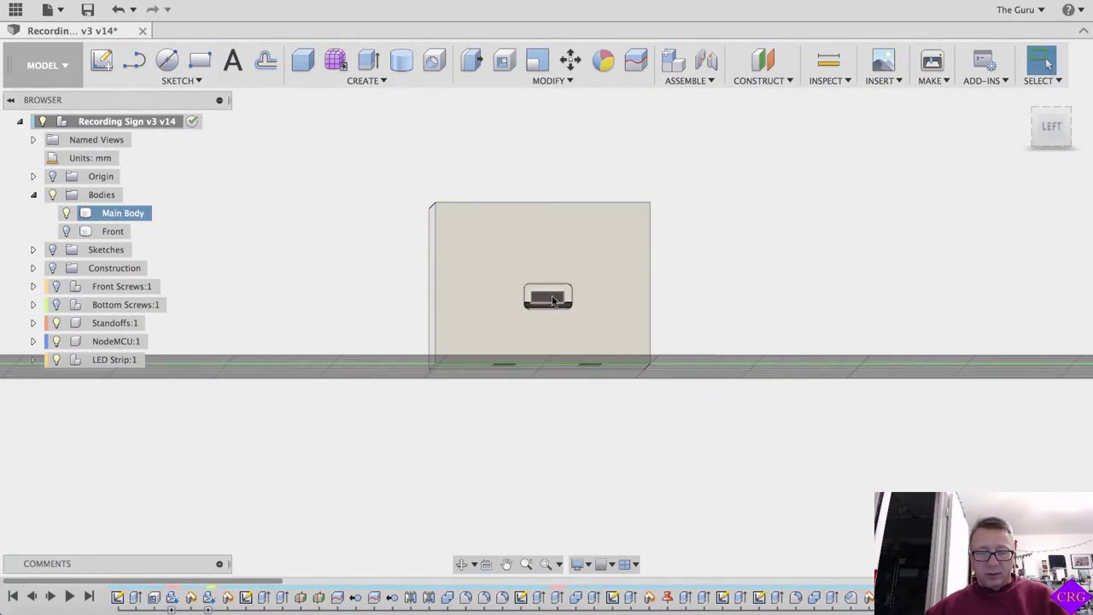
shift+middle_drag(788, 314, 646, 336)
shift+middle_drag(526, 244, 675, 294)
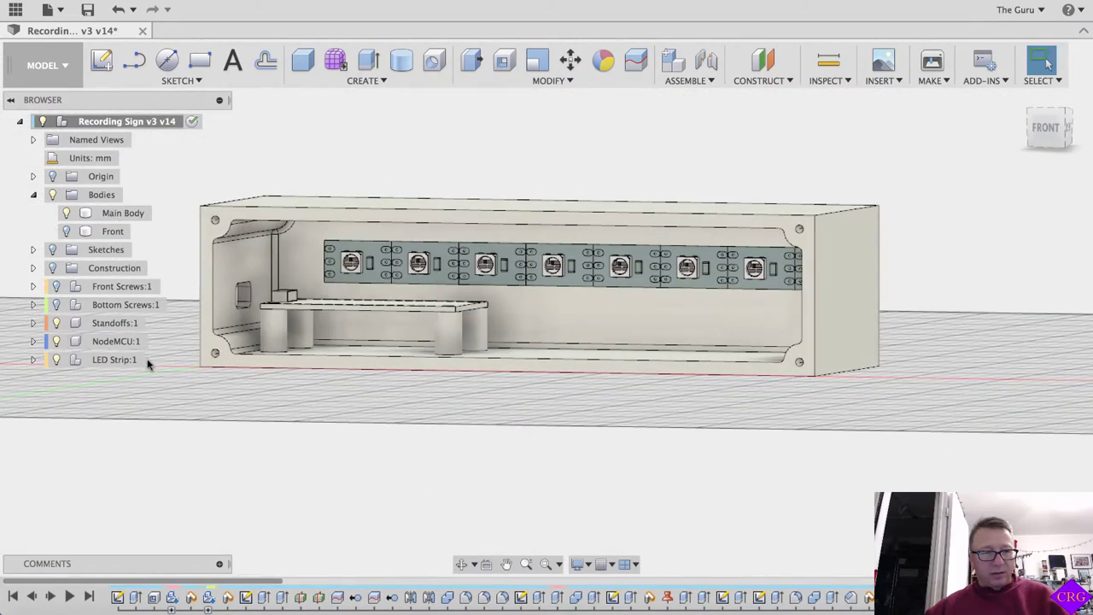
- Show the Front body and the Front Screws component, and view the screws from the enclosure's left side
click(66, 231)
click(56, 287)
shift+middle_drag(547, 364, 695, 362)
scroll(684, 256, up, 4)
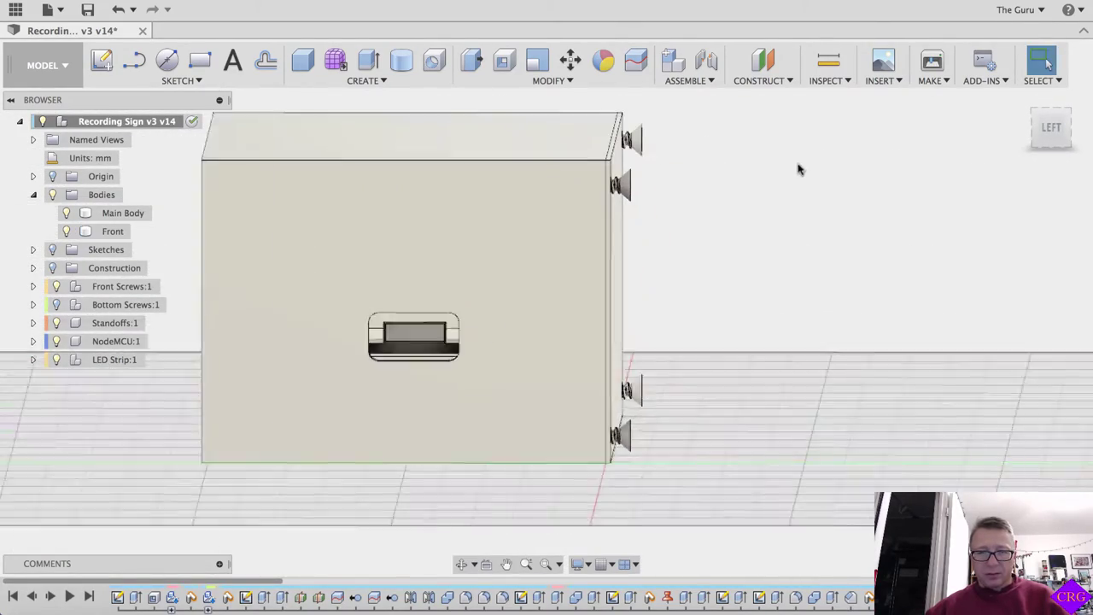
shift+middle_drag(758, 264, 758, 268)
scroll(756, 267, down, 5)
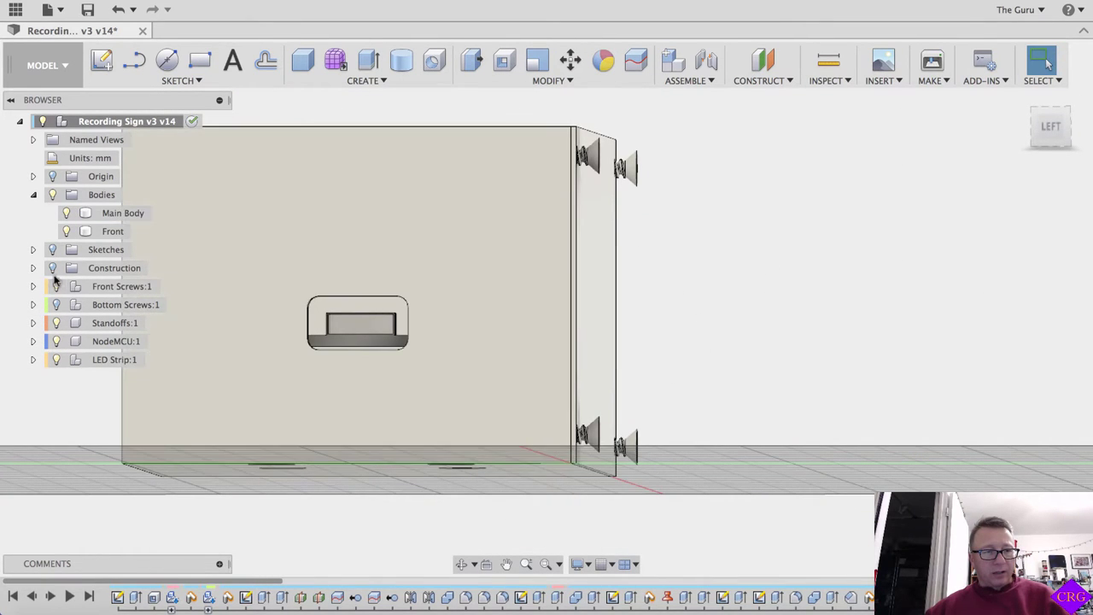
- Show the Bottom Screws and hide the Front Screws and Front body to expose the mounted board inside
shift+middle_drag(709, 441, 525, 403)
click(119, 213)
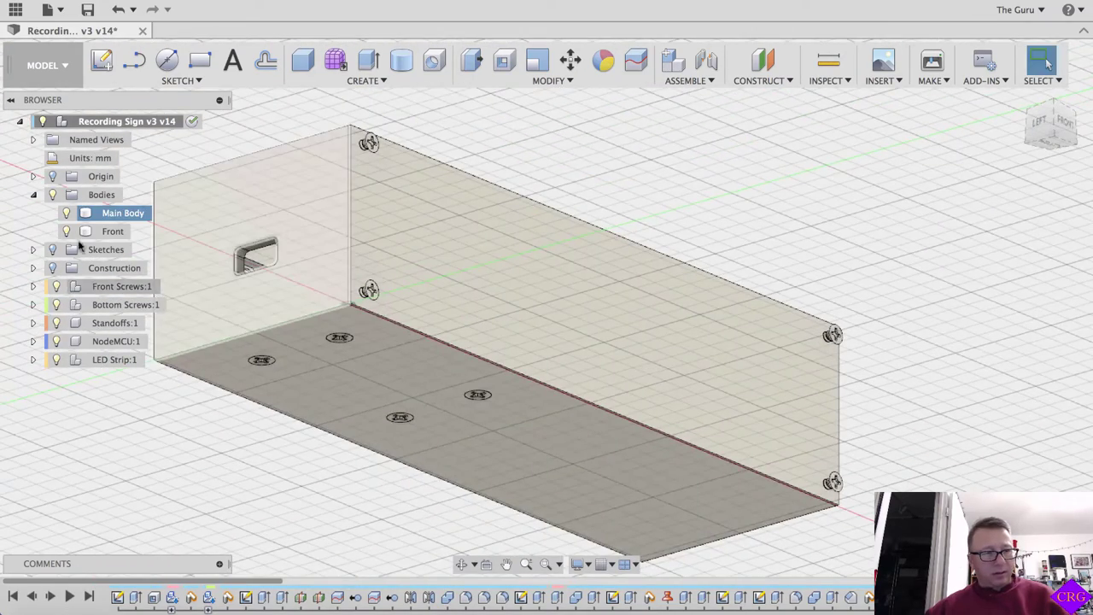
click(55, 287)
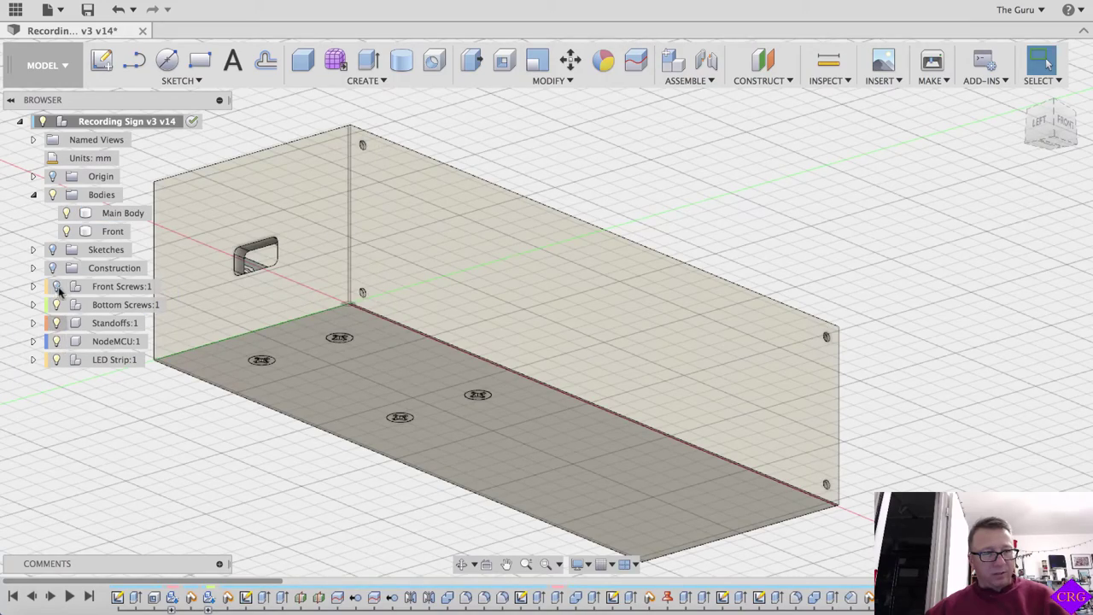
click(65, 232)
shift+middle_drag(690, 321, 500, 350)
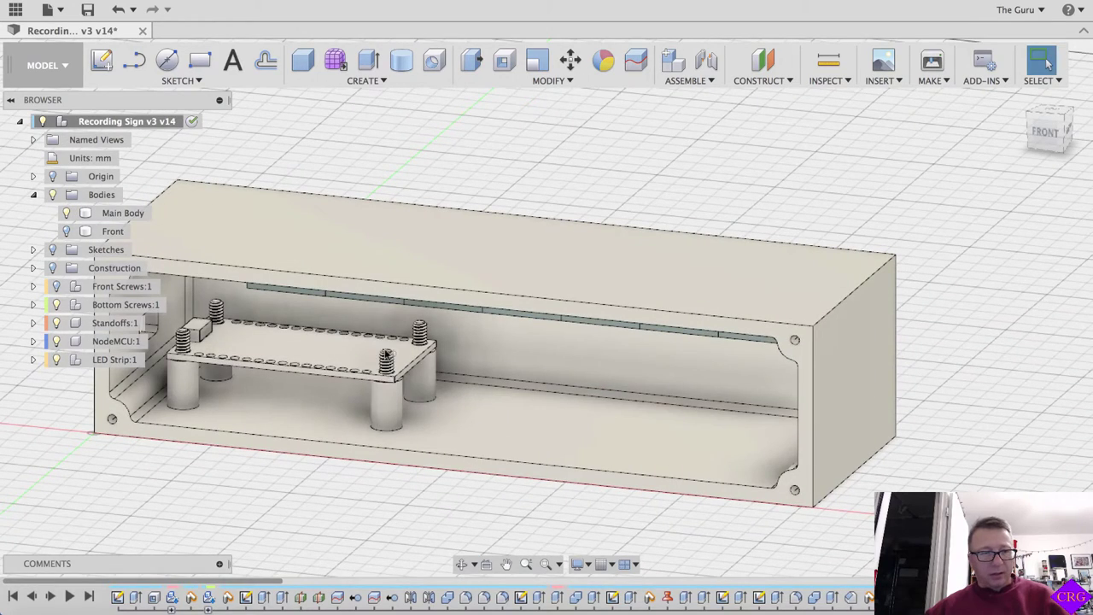
middle_drag(405, 441, 555, 422)
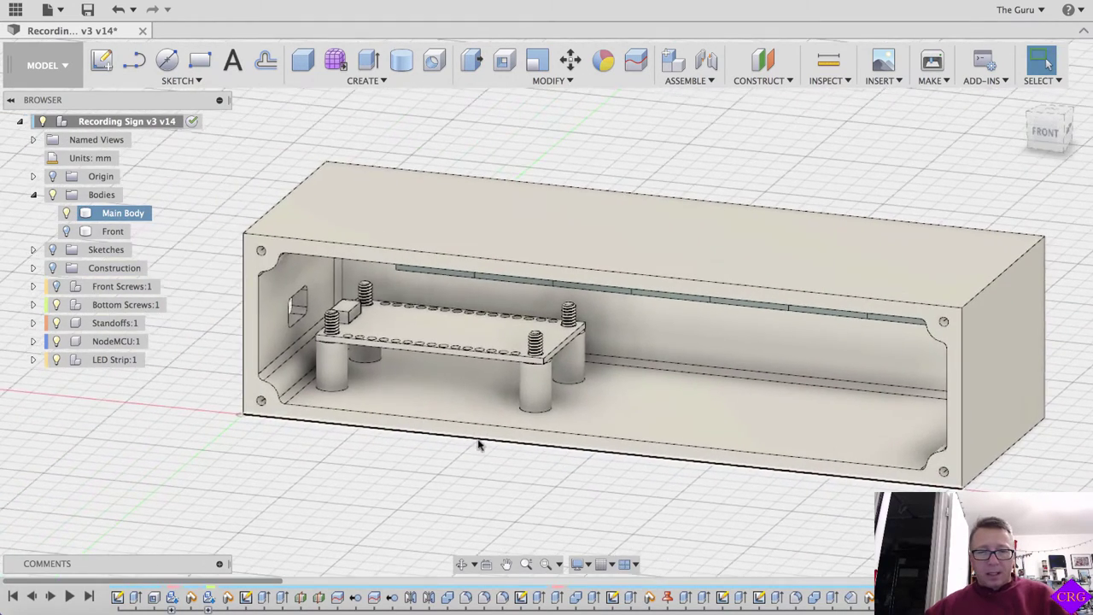
- Examine the NodeMCU board on its standoffs, the screws holding it and its clearance from the LED strip inside the enclosure
shift+middle_drag(478, 445, 495, 420)
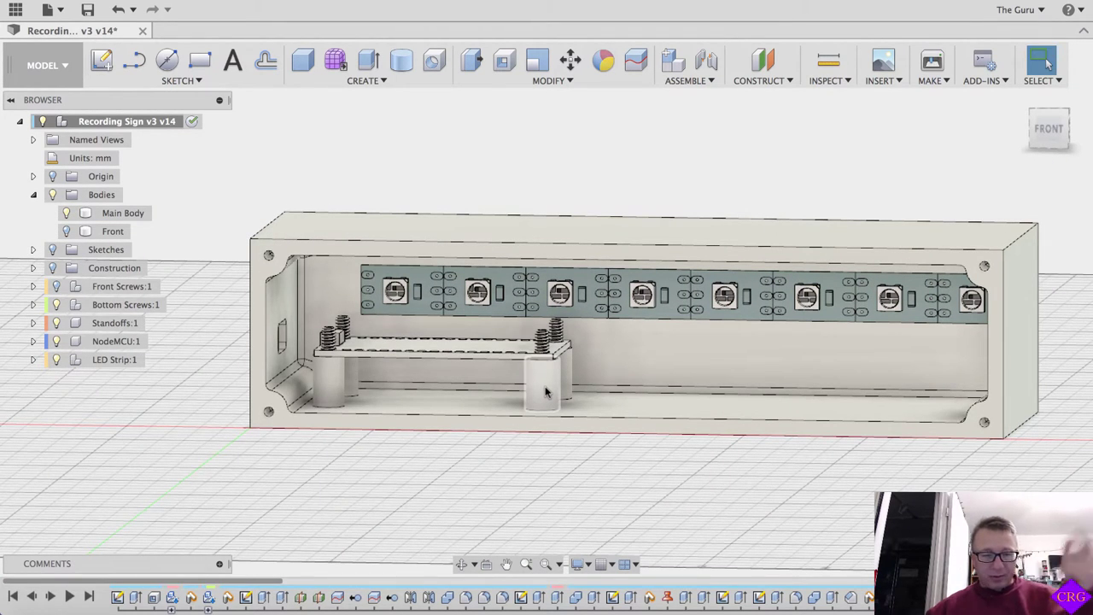
click(546, 392)
scroll(567, 389, up, 5)
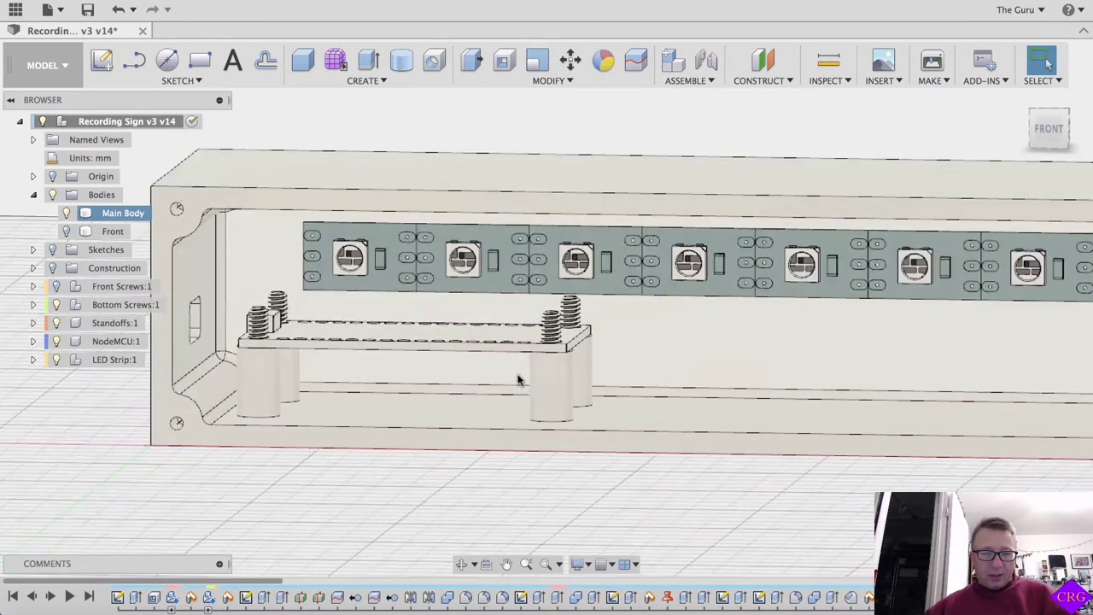
shift+middle_drag(593, 380, 568, 311)
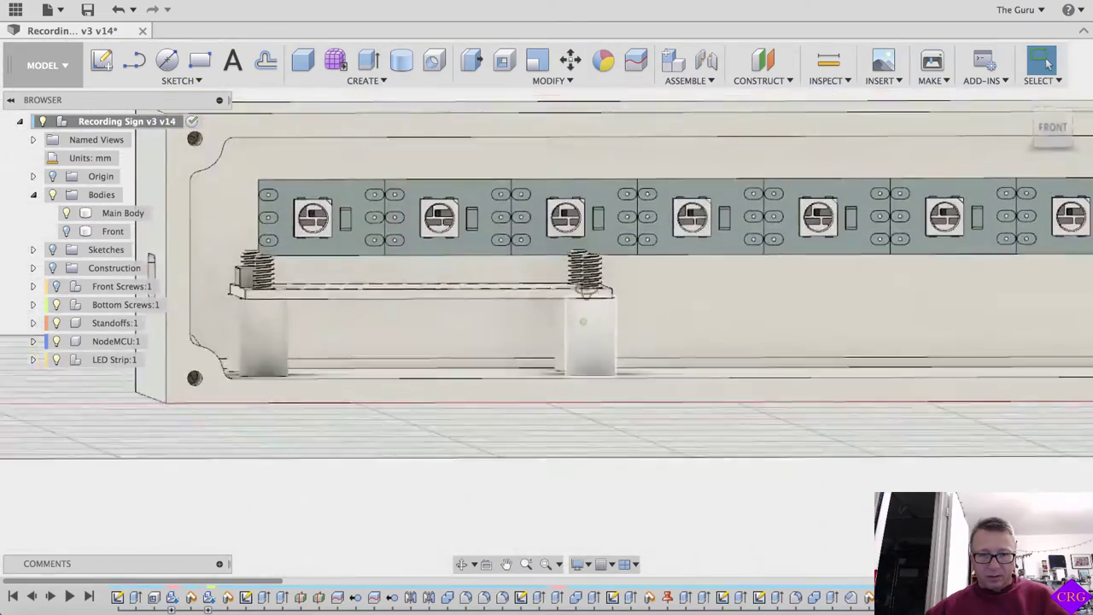
shift+middle_drag(410, 291, 405, 364)
scroll(414, 369, down, 5)
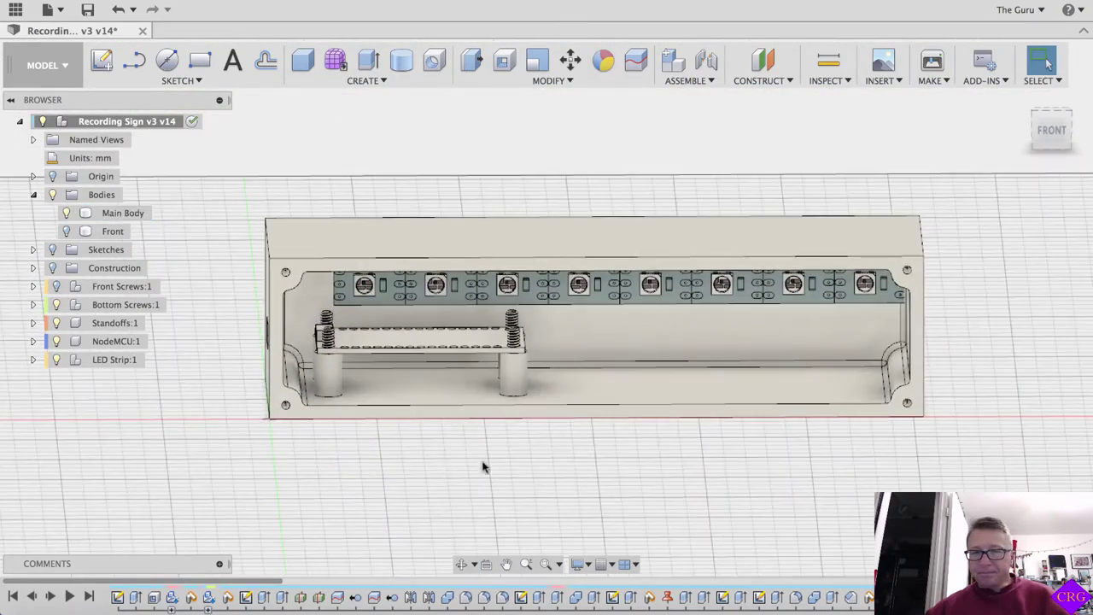
mouse_move(604, 464)
shift+middle_down()
mouse_move(610, 444)
mouse_move(600, 455)
shift+middle_up()
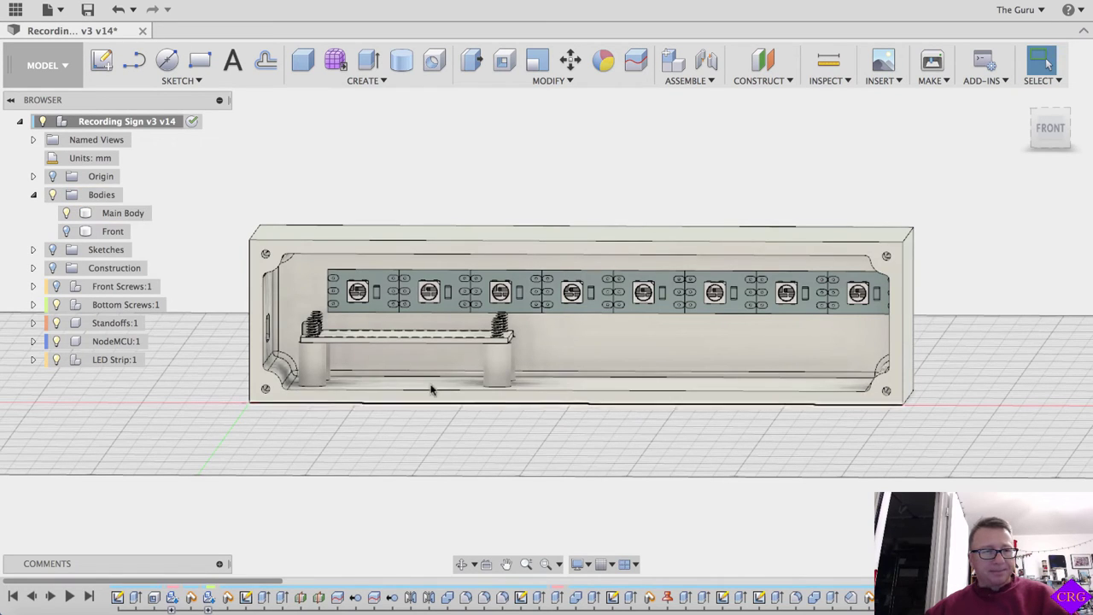
- Hide the Bottom Screws, Standoffs, NodeMCU and LED Strip components to leave the Main Body empty, and select the Main Body
click(56, 323)
click(57, 341)
click(55, 359)
click(123, 212)
- Inspect the Main Body's rounded inner corners around the front screw holes and the fillets where they meet the back wall
shift+middle_drag(431, 329, 438, 360)
scroll(438, 360, up, 6)
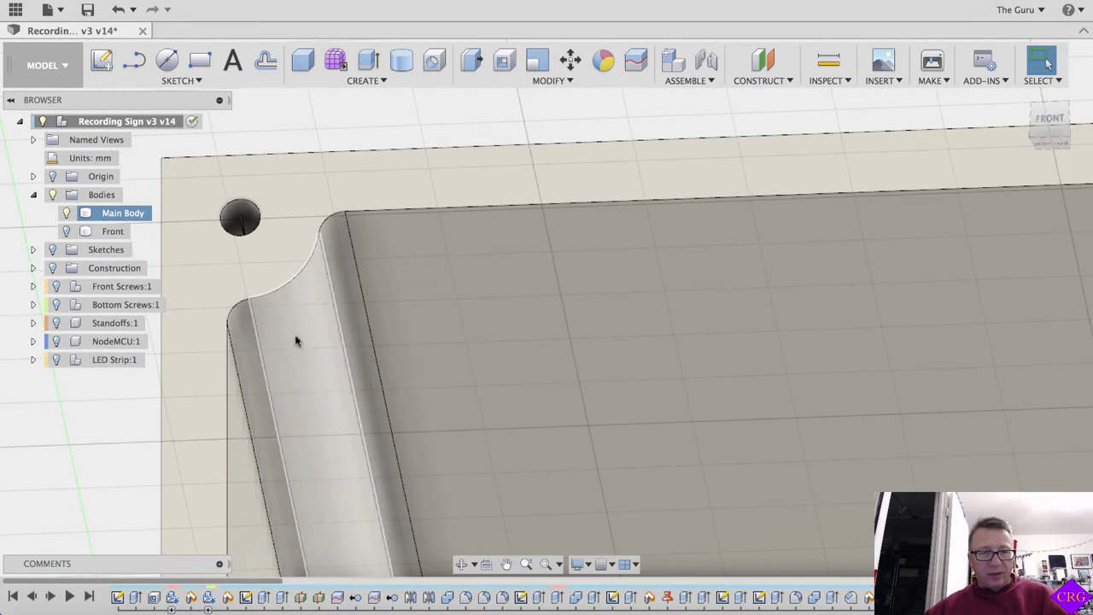
scroll(385, 339, down, 5)
shift+middle_drag(658, 401, 551, 322)
click(167, 405)
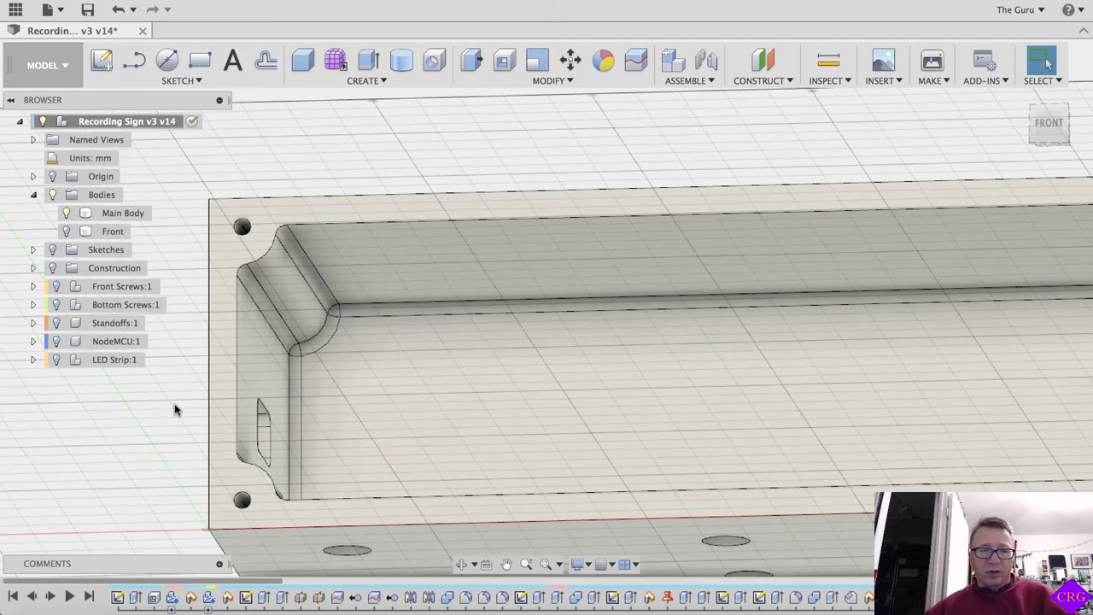
click(398, 336)
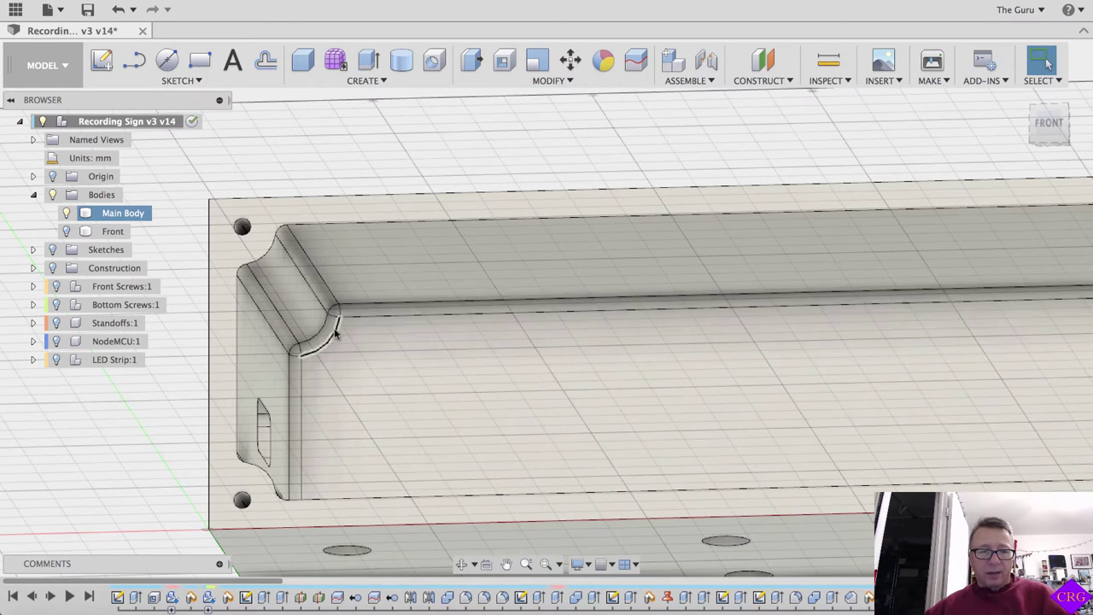
shift+middle_drag(413, 367, 366, 367)
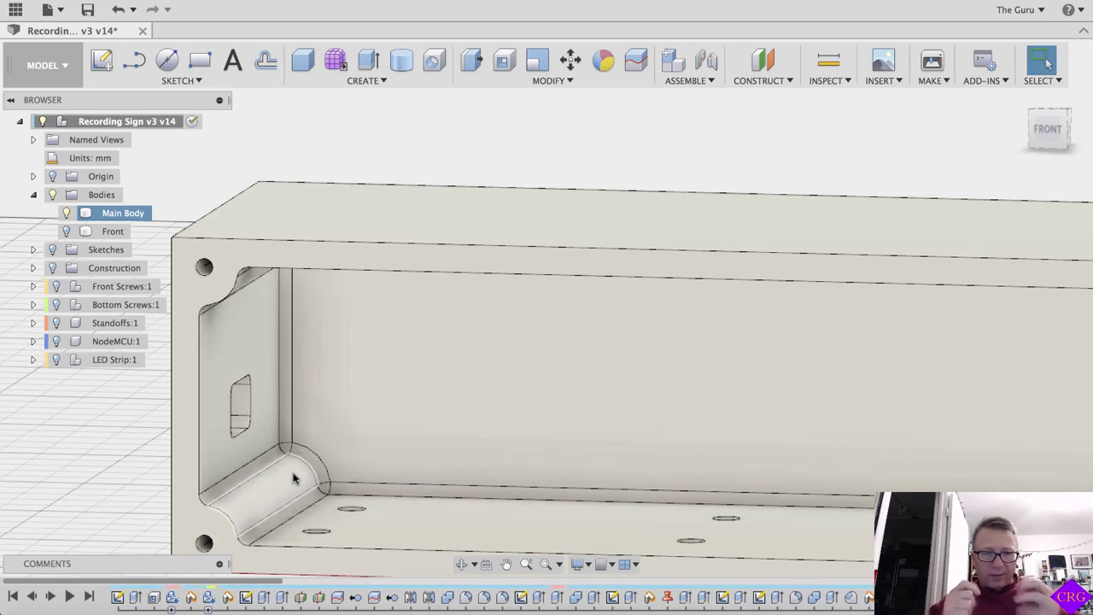
- Examine the empty Main Body's upper inner wall and the full outline of its open front
scroll(514, 456, down, 4)
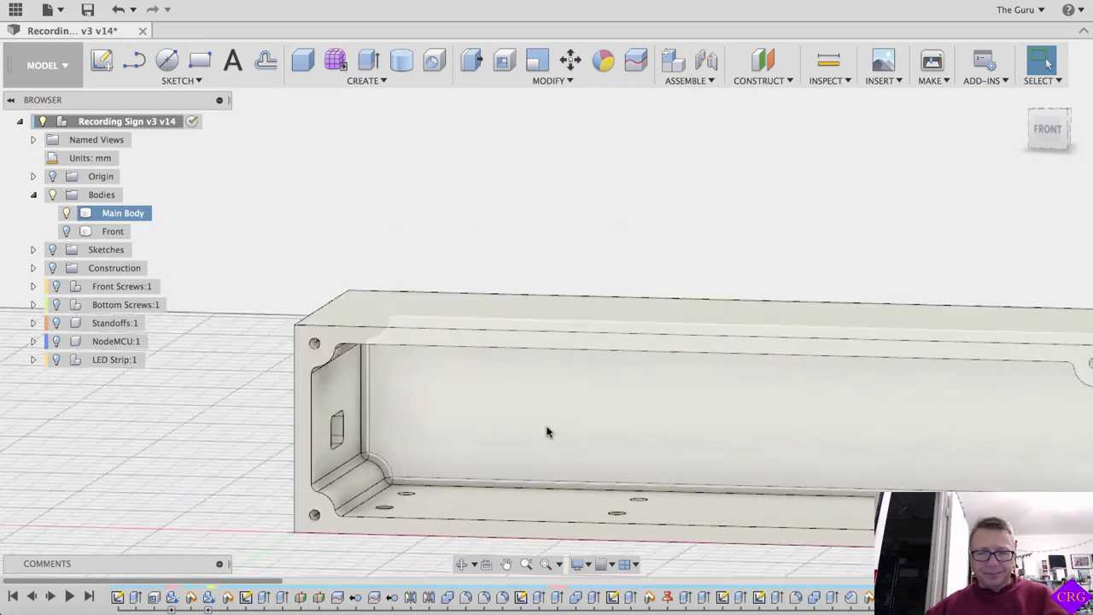
middle_drag(626, 431, 500, 339)
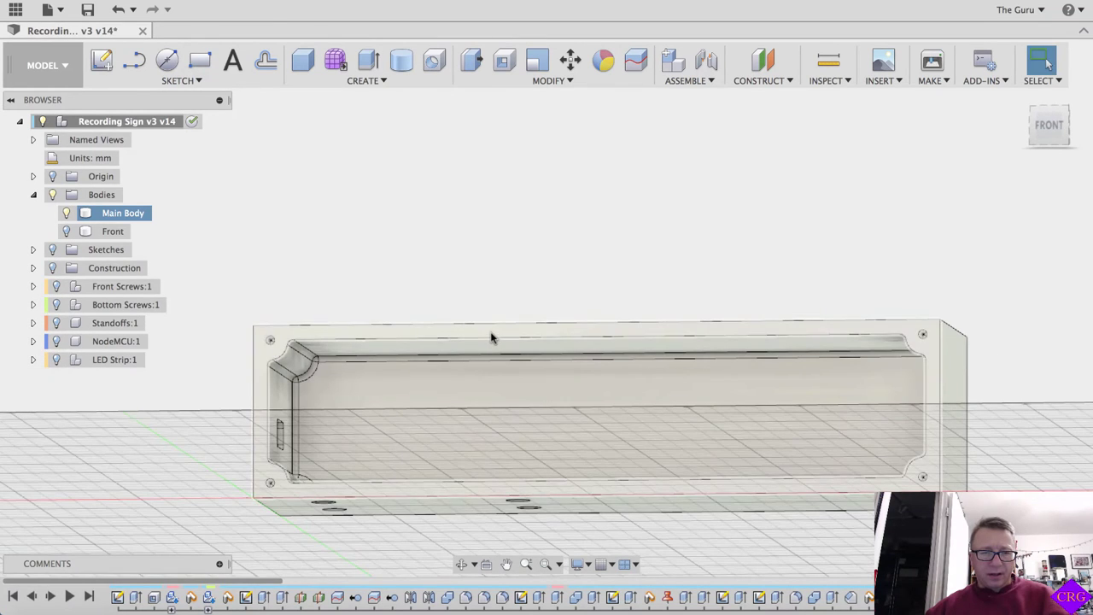
scroll(495, 337, up, 5)
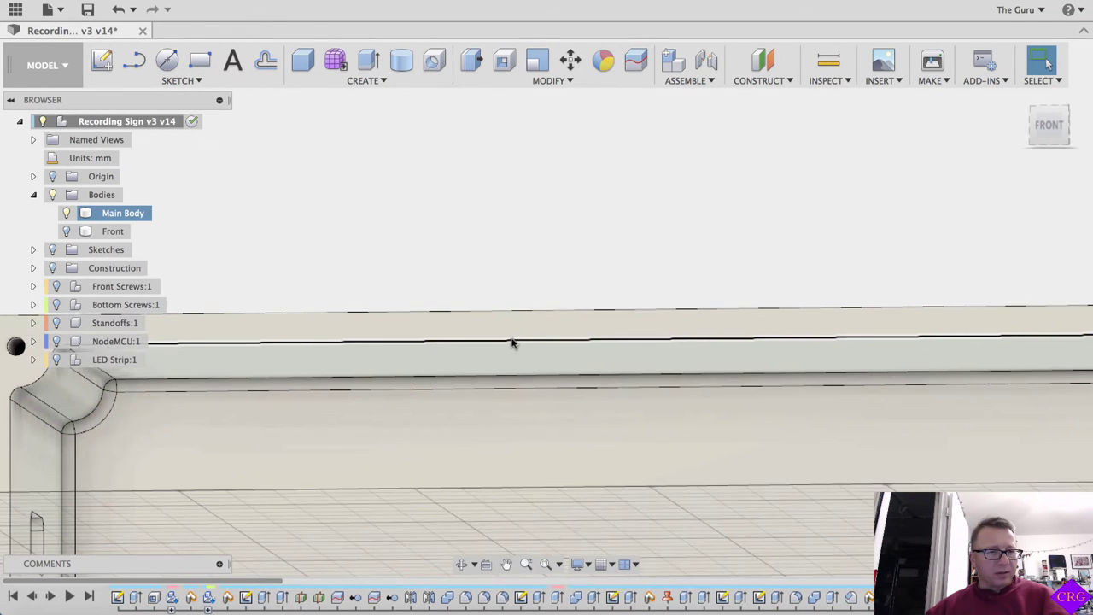
scroll(556, 295, down, 6)
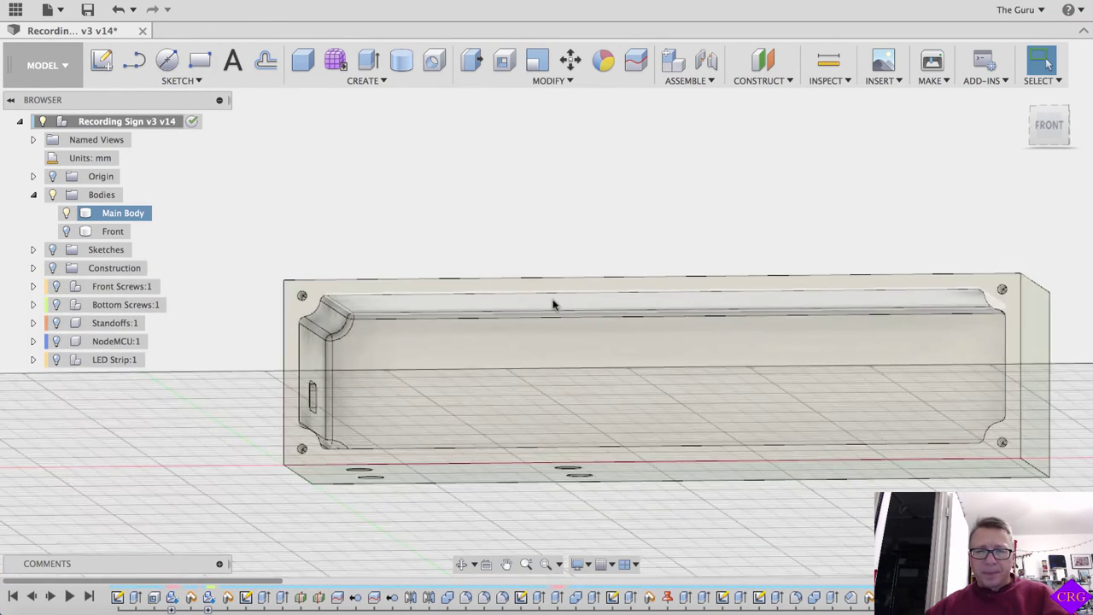
shift+middle_drag(556, 299, 562, 314)
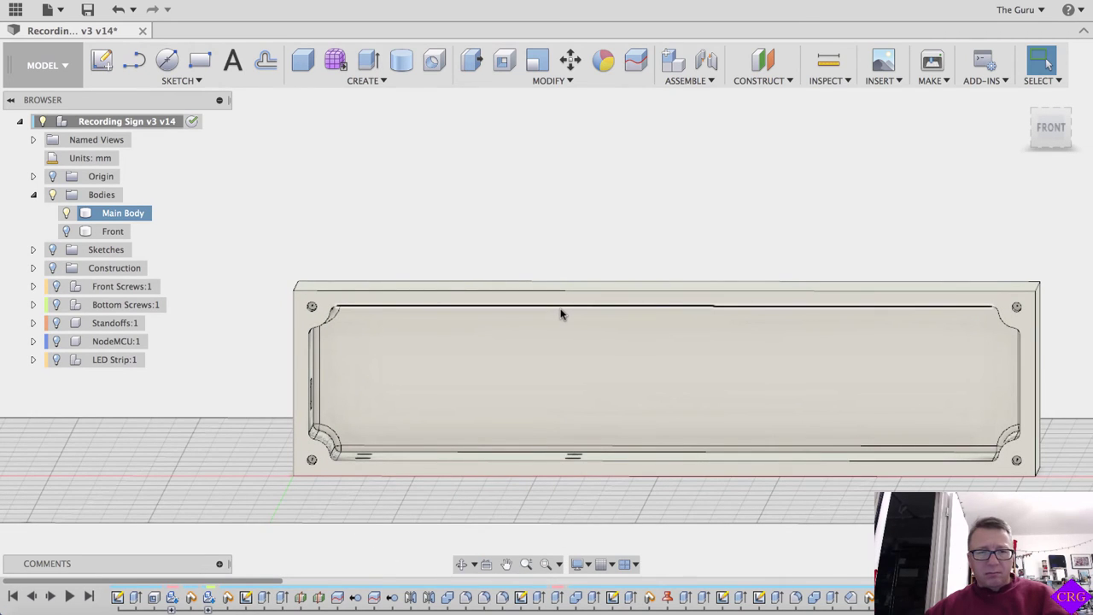
shift+middle_drag(701, 369, 700, 368)
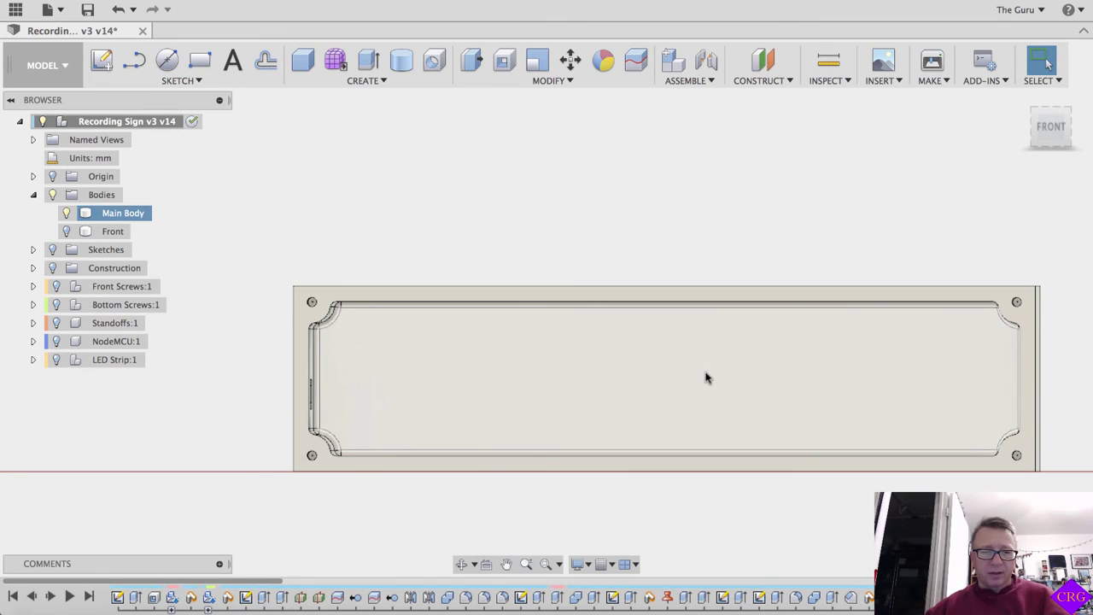
scroll(700, 369, up, 2)
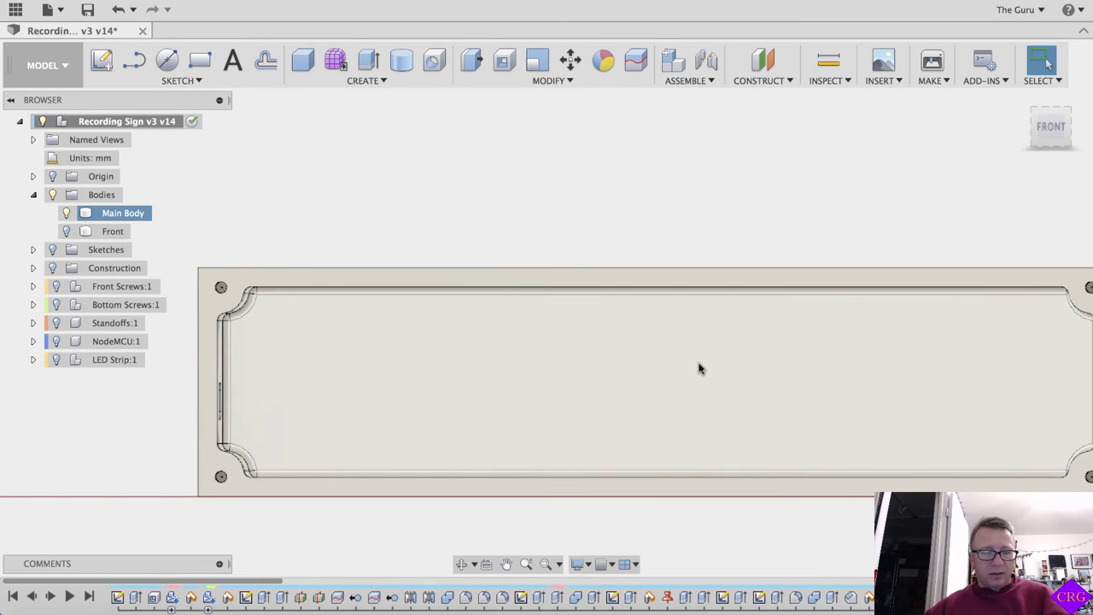